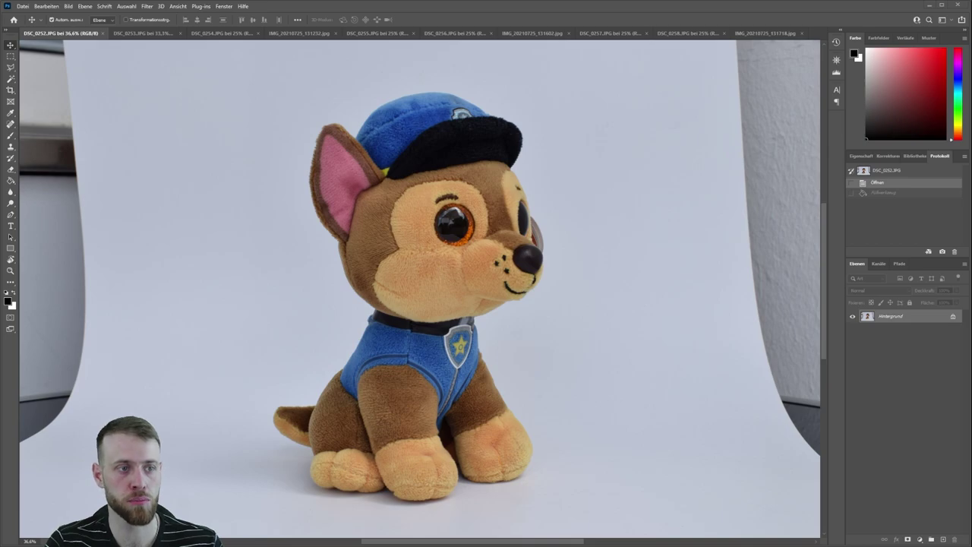
Step: Compare the plush dog photos DSC_0252.JPG and DSC_0253.JPG for differences in brightness and background
left_click(134, 35)
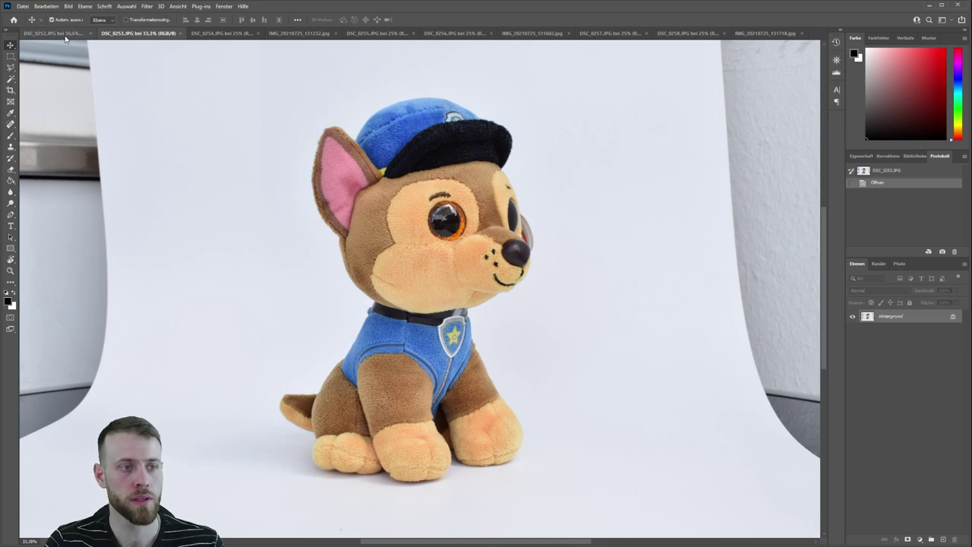
left_click(66, 35)
left_click(130, 35)
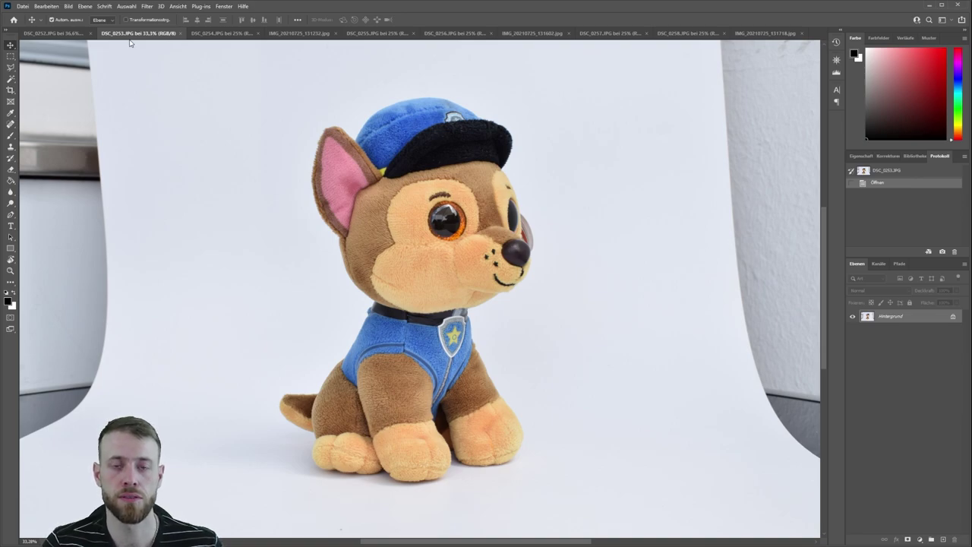
left_click(58, 34)
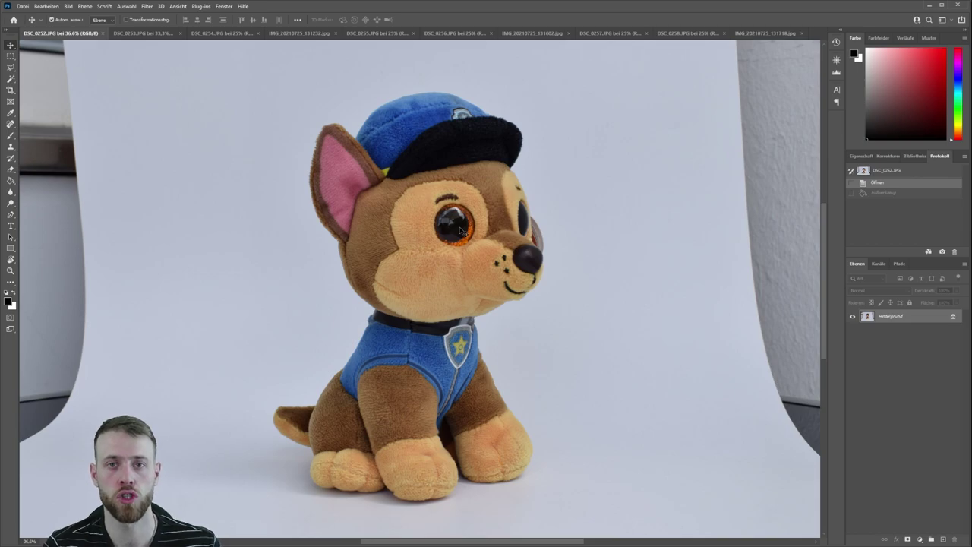
left_click(149, 35)
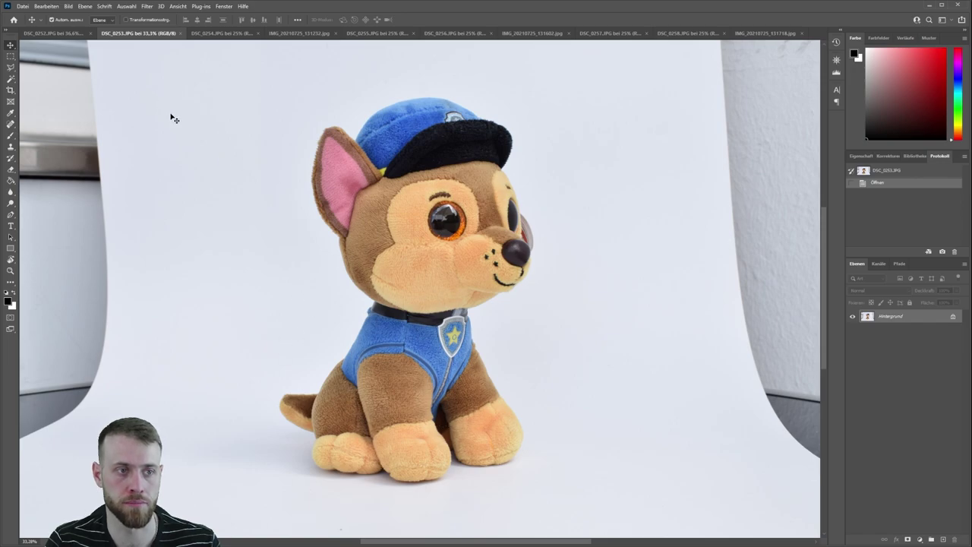
Step: Examine the front view of the plush dog in DSC_0254.JPG at closer range
left_click(207, 35)
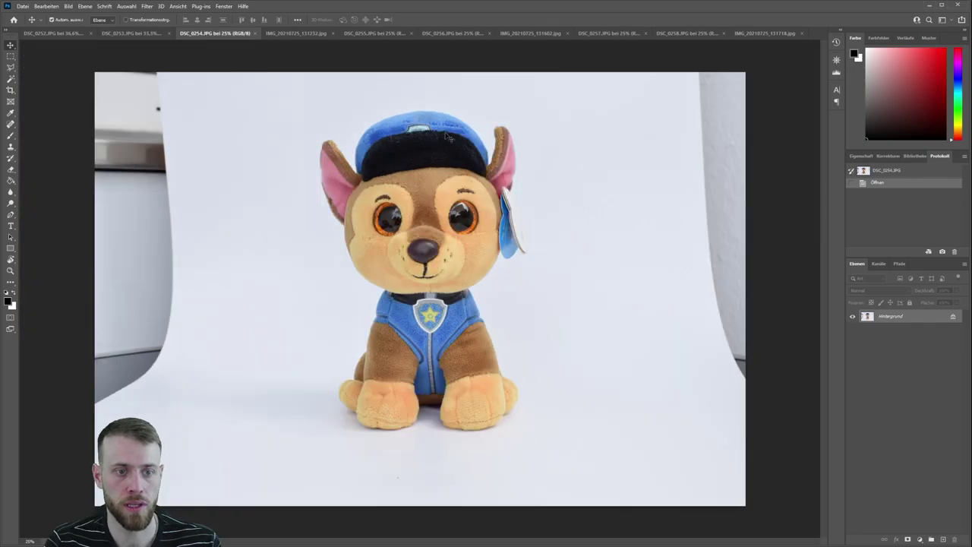
scroll(479, 345, "up", 1)
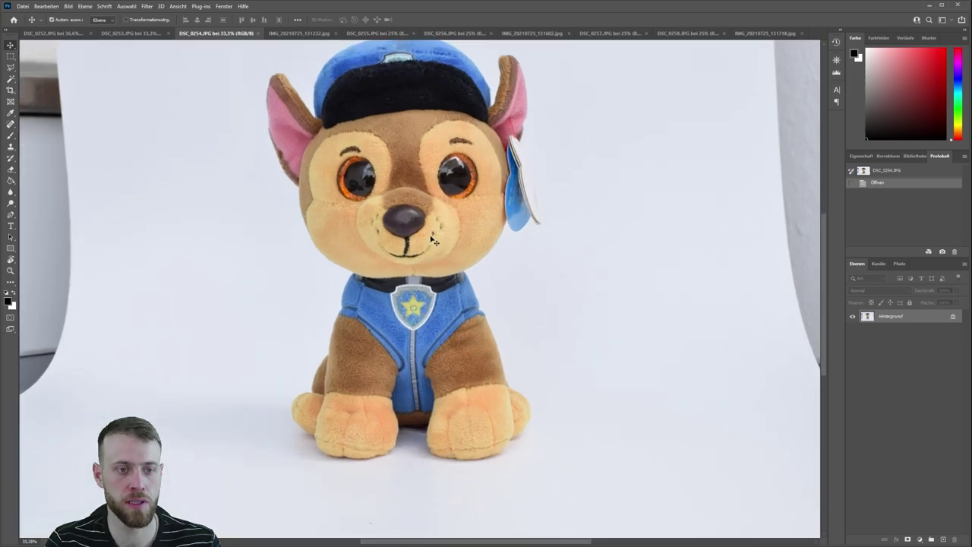
left_click_drag(433, 242, 437, 285)
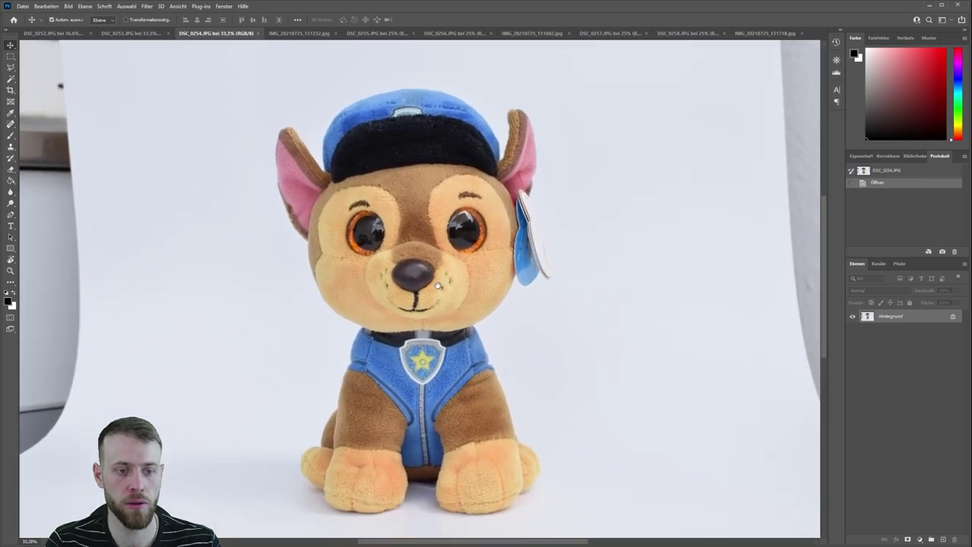
Step: Examine the plush dog's face, fur detail and colours in IMG_20210725_131232.jpg
left_click(294, 34)
scroll(481, 307, "up", 1)
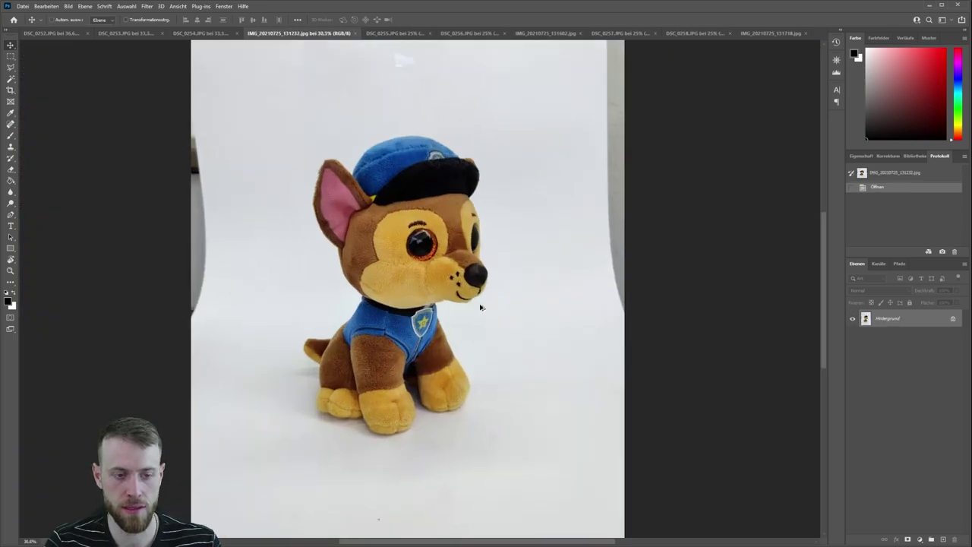
scroll(293, 277, "up", 2)
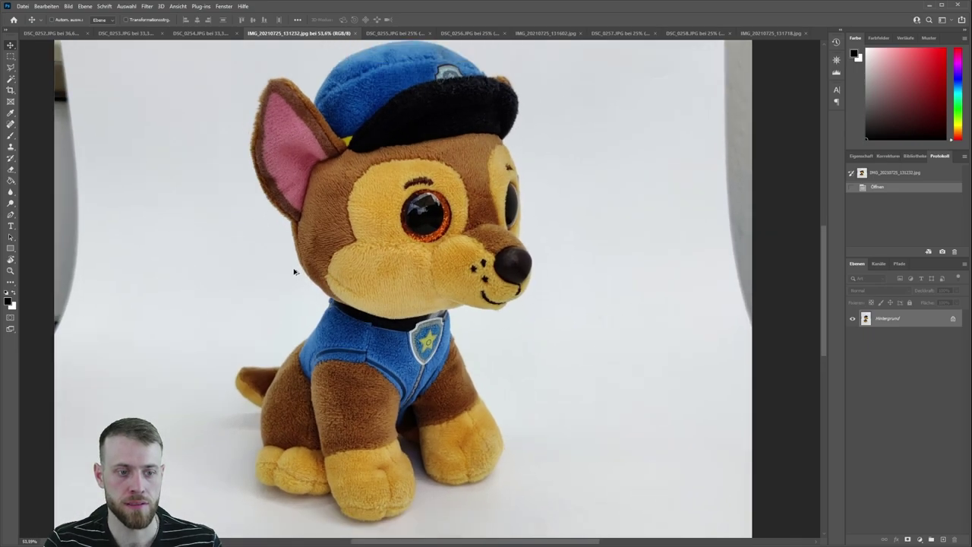
scroll(294, 272, "down", 1)
left_click_drag(294, 271, 339, 270)
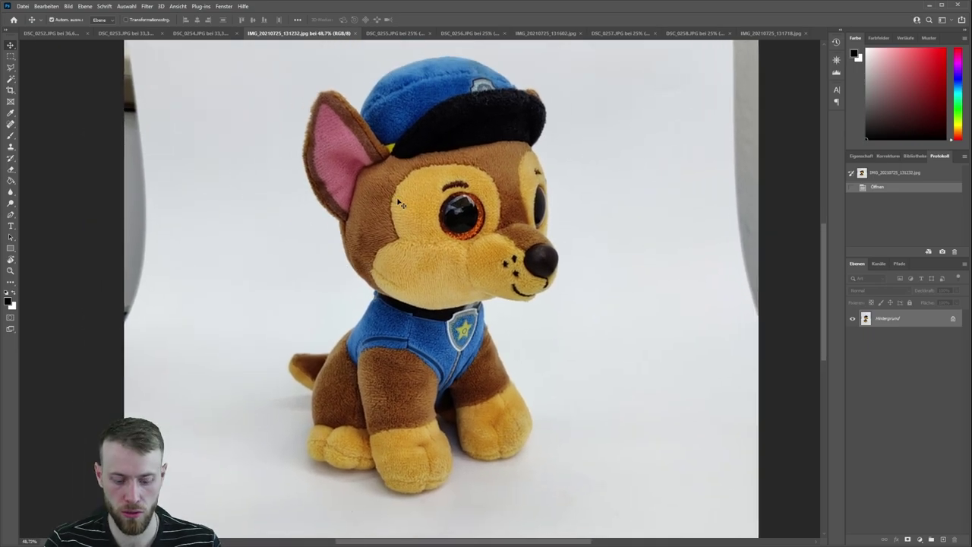
scroll(399, 203, "up", 3)
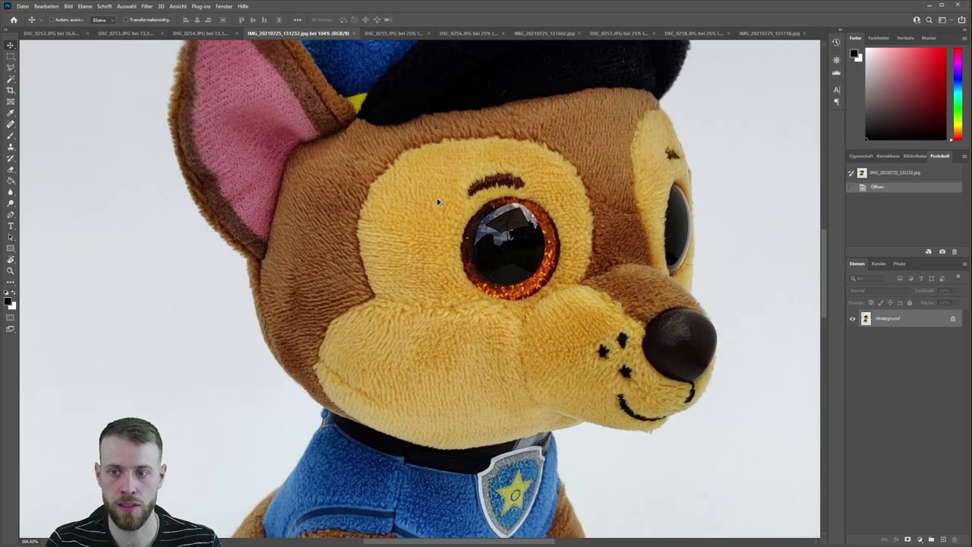
scroll(438, 201, "up", 1)
scroll(438, 201, "down", 4)
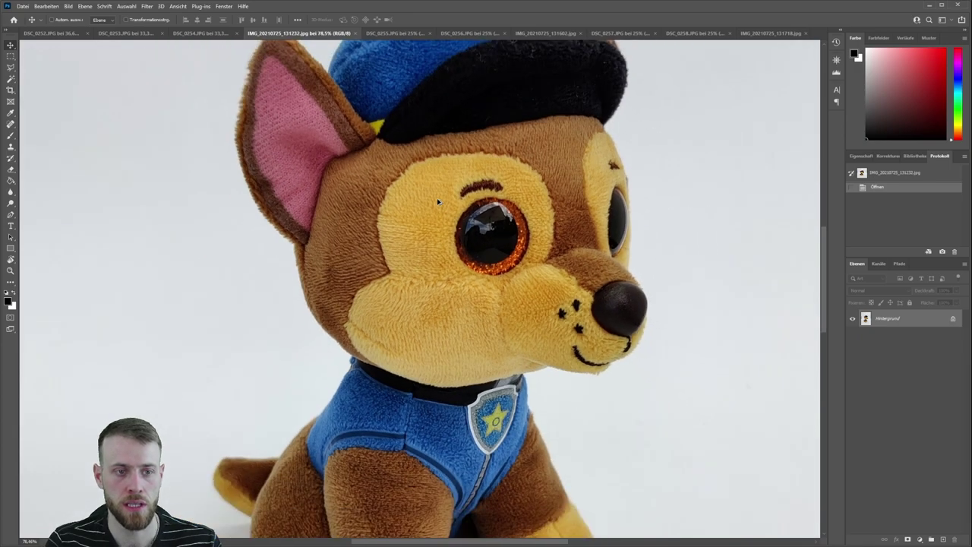
scroll(431, 236, "up", 2)
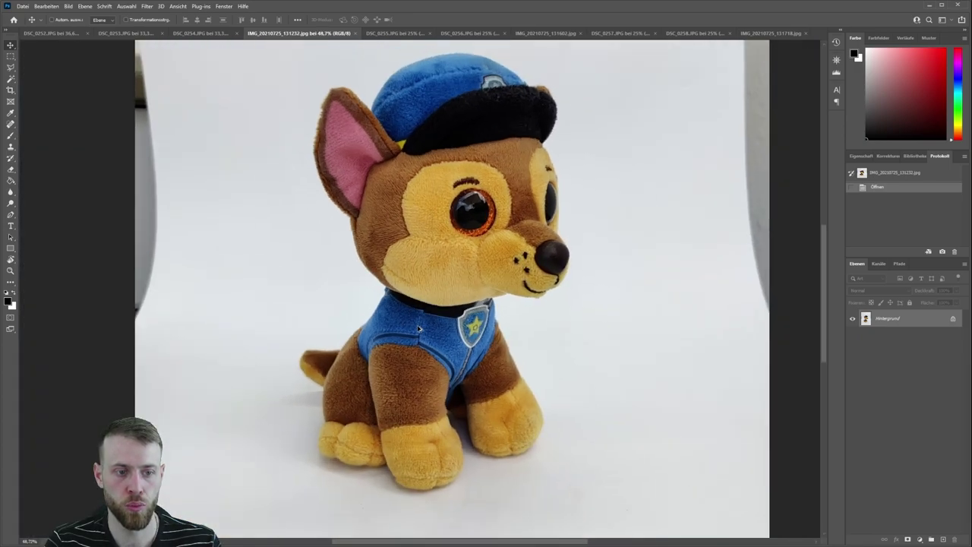
scroll(415, 322, "down", 1)
key("ctrl")
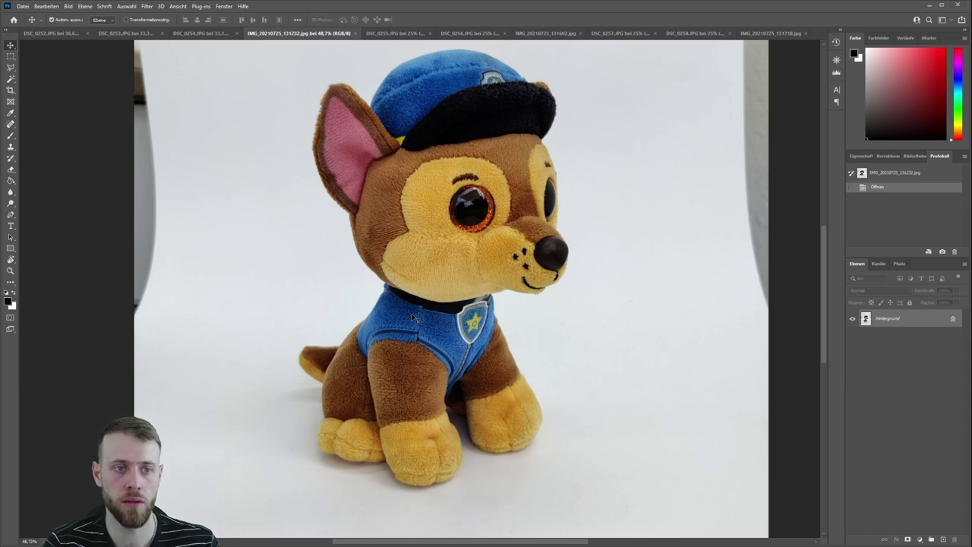
Step: Examine the metal @ sign in DSC_0255.JPG, both in close-up and with its white backdrop
left_click(392, 34)
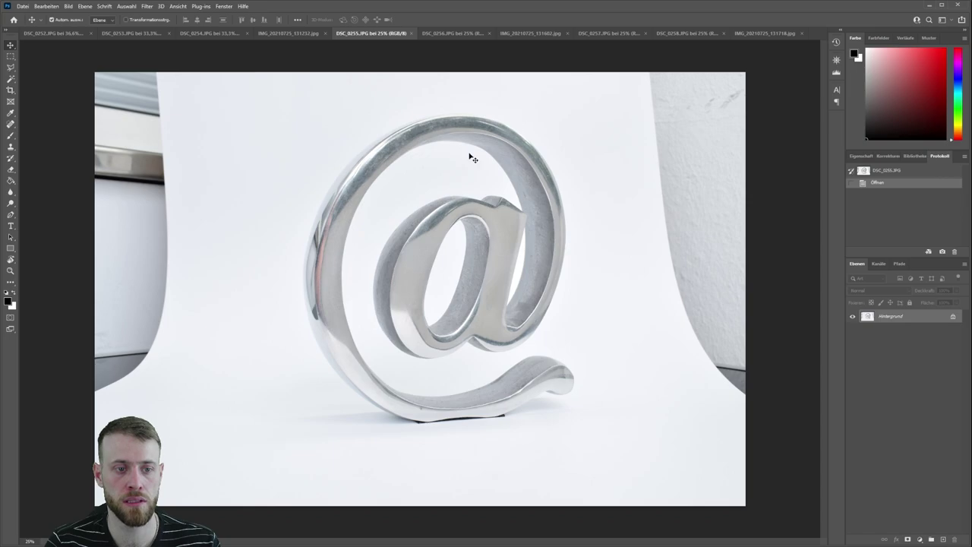
scroll(295, 264, "up", 3)
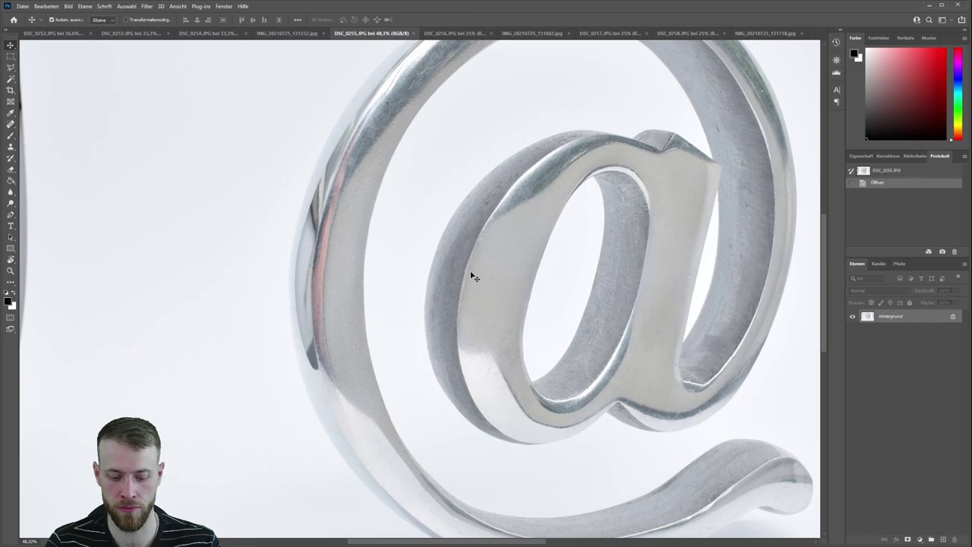
key("ctrl+0")
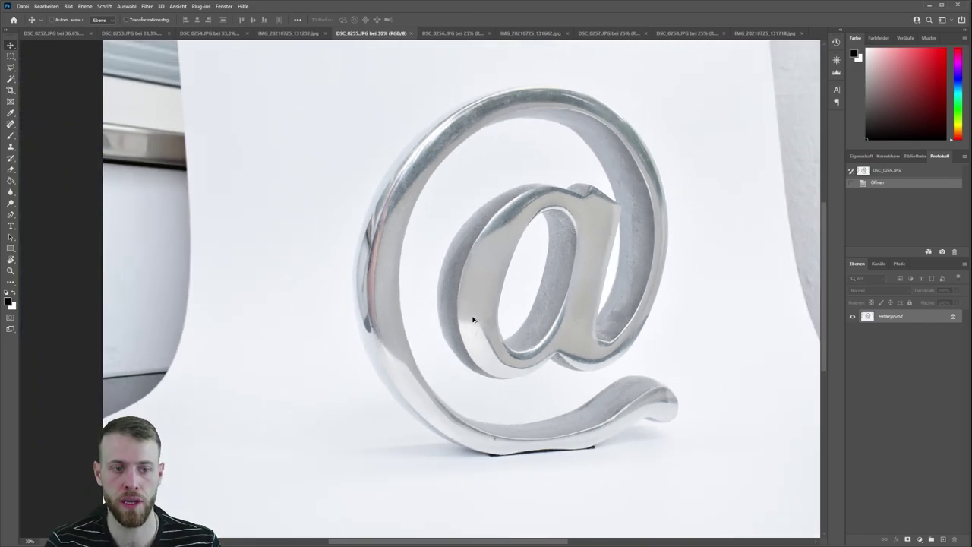
key("ctrl")
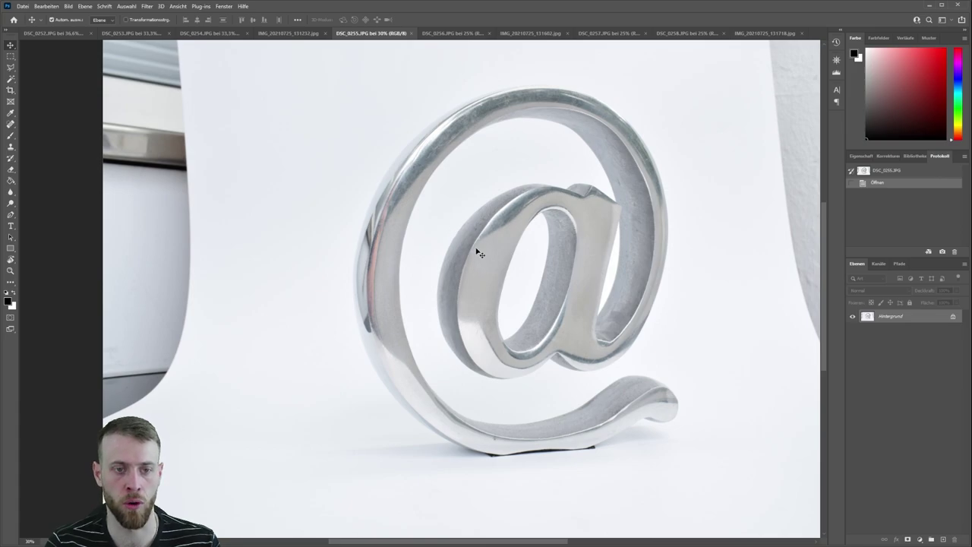
key("ctrl+0")
key("ctrl")
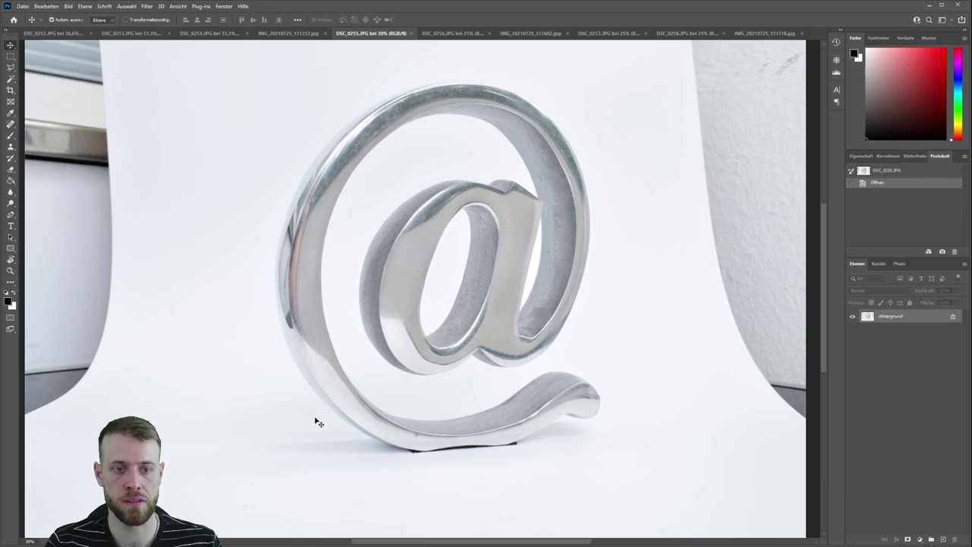
Step: View the @ sign in DSC_0256.JPG, and examine its metal surface and reflections closely in IMG_20210725_131602.jpg
left_click(446, 32)
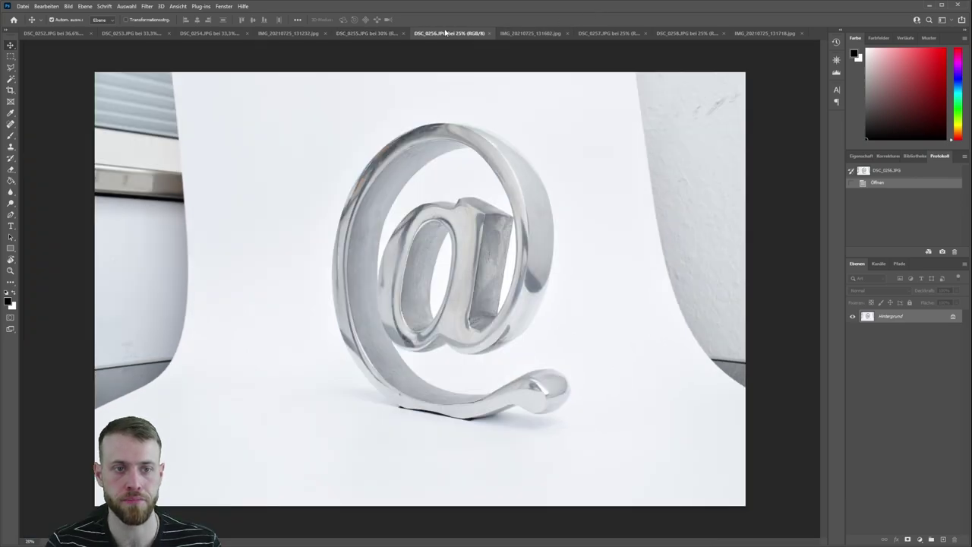
left_click(526, 33)
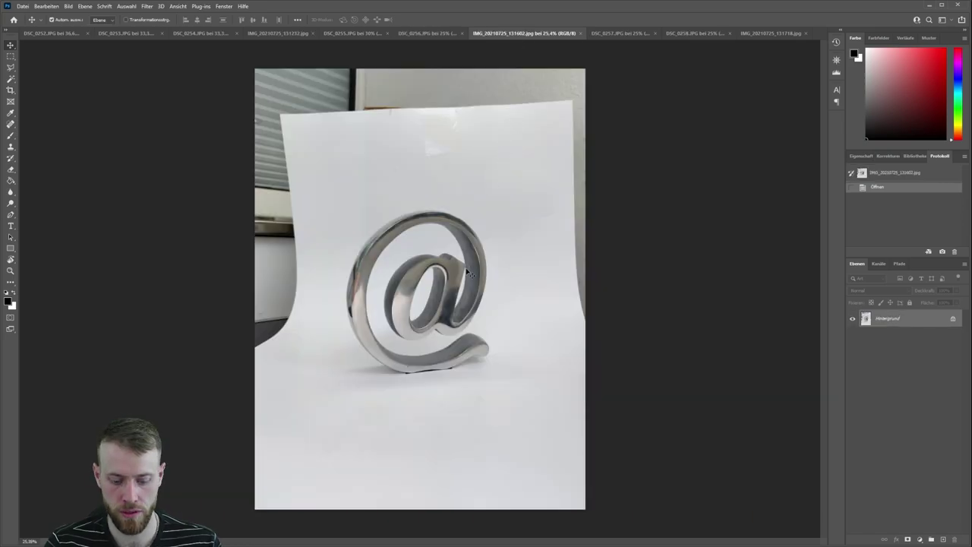
scroll(388, 312, "up", 3)
scroll(388, 313, "up", 2)
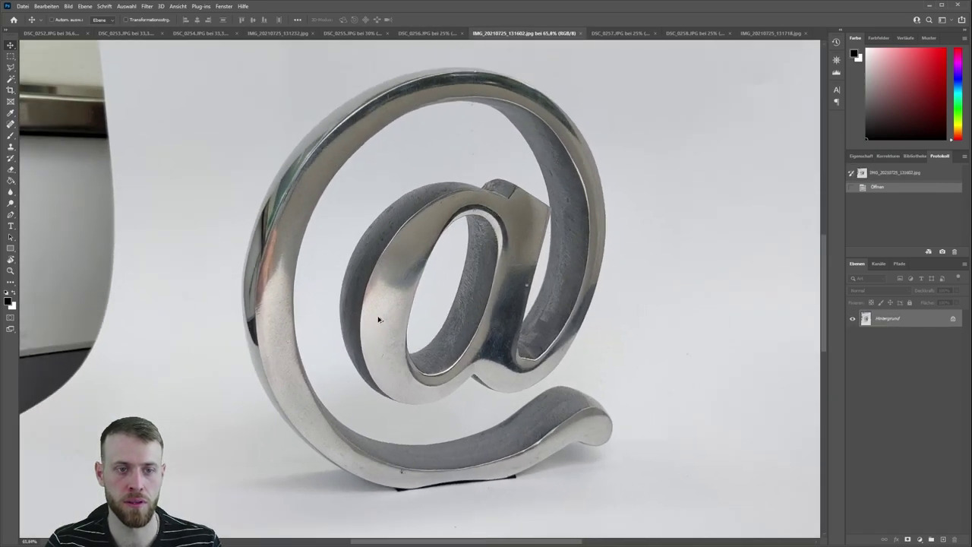
scroll(379, 321, "up", 1)
left_click_drag(439, 321, 410, 321)
scroll(410, 319, "down", 1)
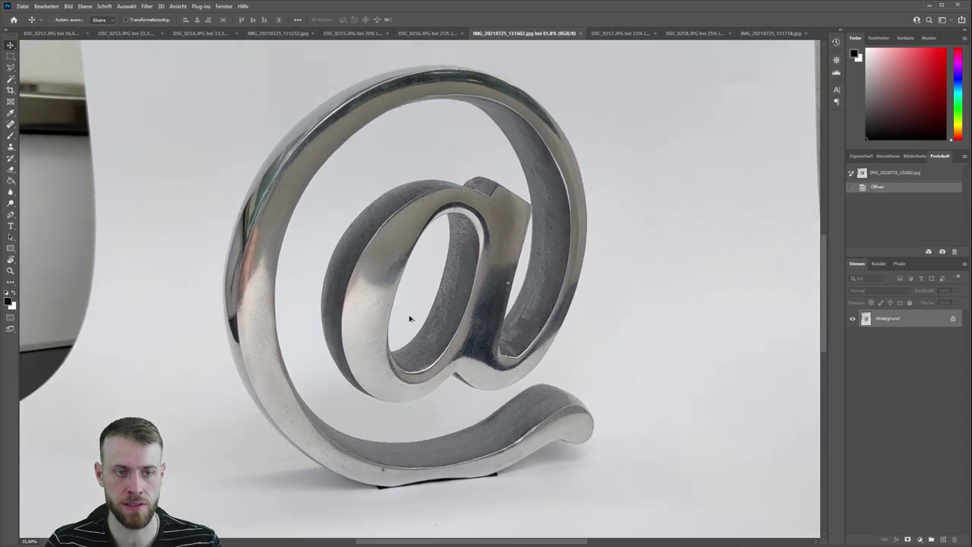
left_click_drag(411, 251, 416, 266)
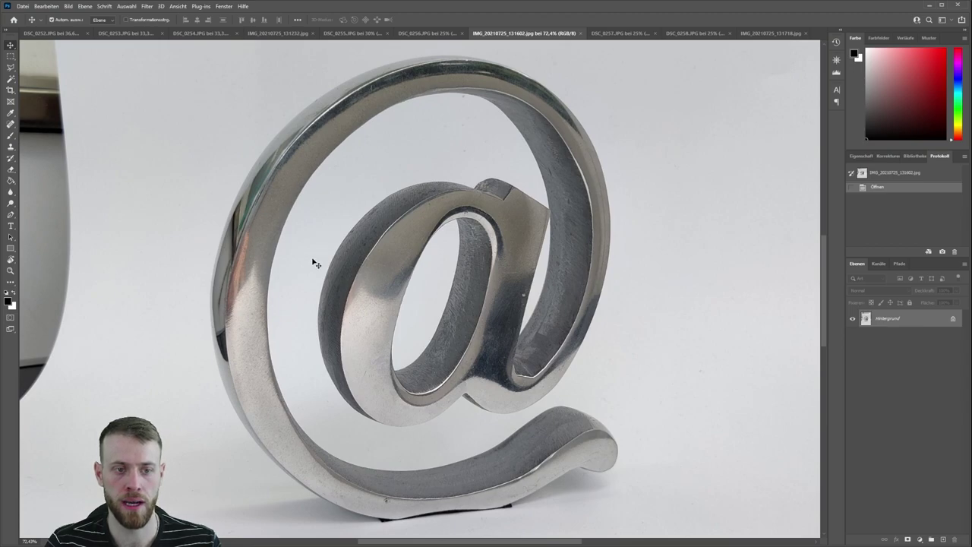
scroll(365, 259, "down", 2)
scroll(365, 260, "down", 1)
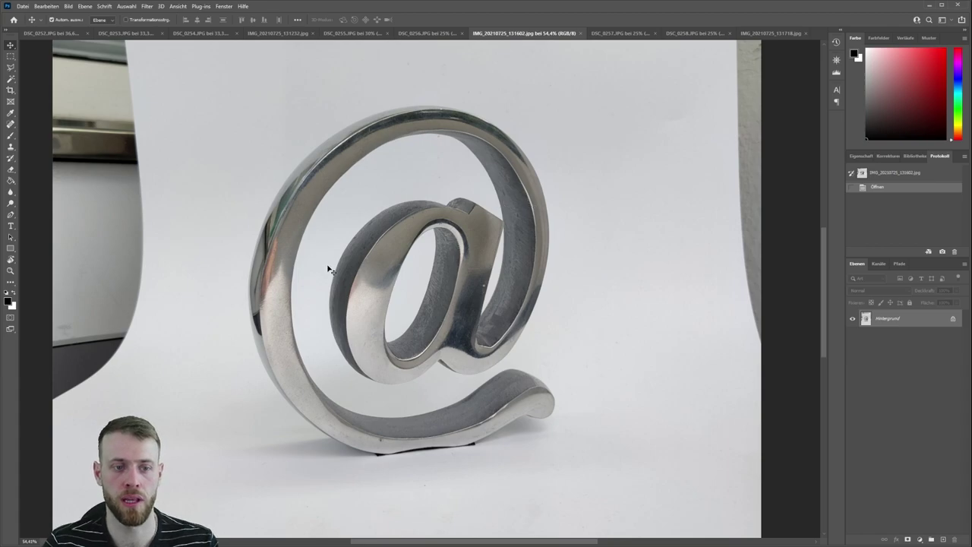
Step: Compare the @ sign photos DSC_0256.JPG and IMG_20210725_131602.jpg by alternating between them
left_click(429, 33)
left_click(514, 33)
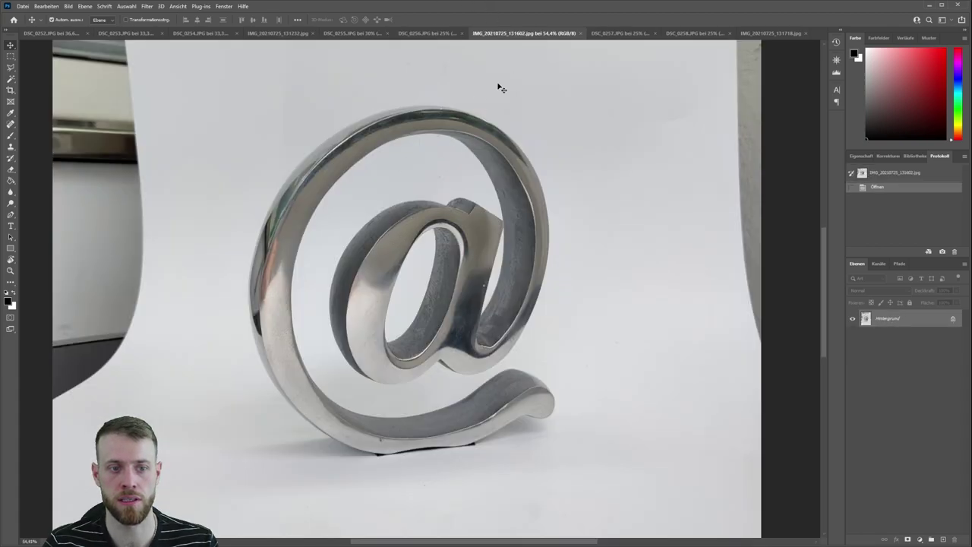
left_click(441, 34)
left_click(506, 33)
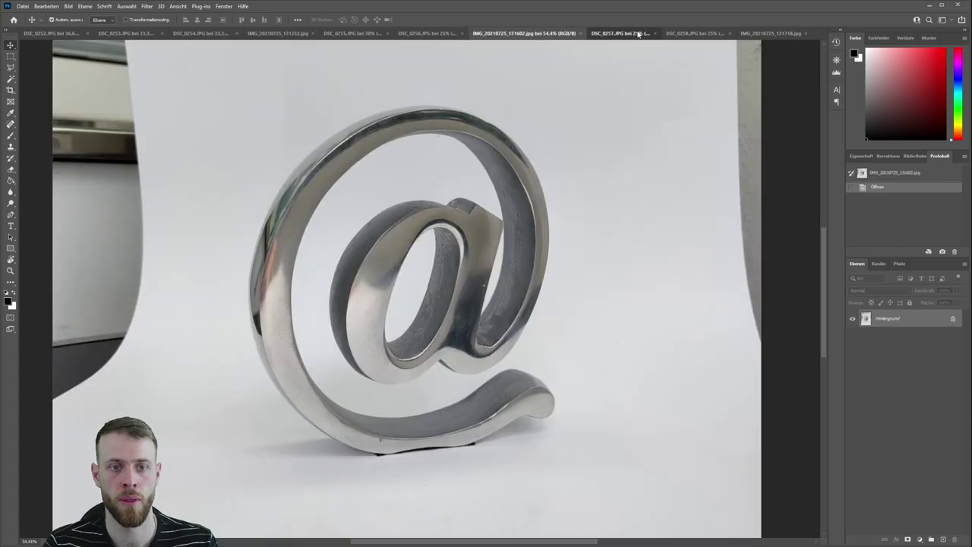
Step: Compare the mouse box photos DSC_0257.JPG and DSC_0258.JPG, and examine the box in DSC_0257.JPG up close
left_click(619, 33)
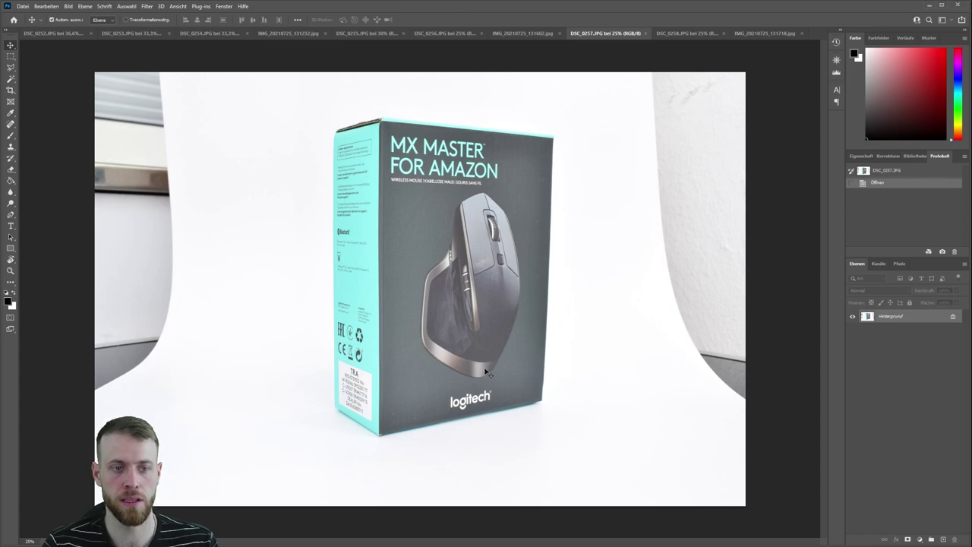
left_click(670, 34)
left_click(617, 33)
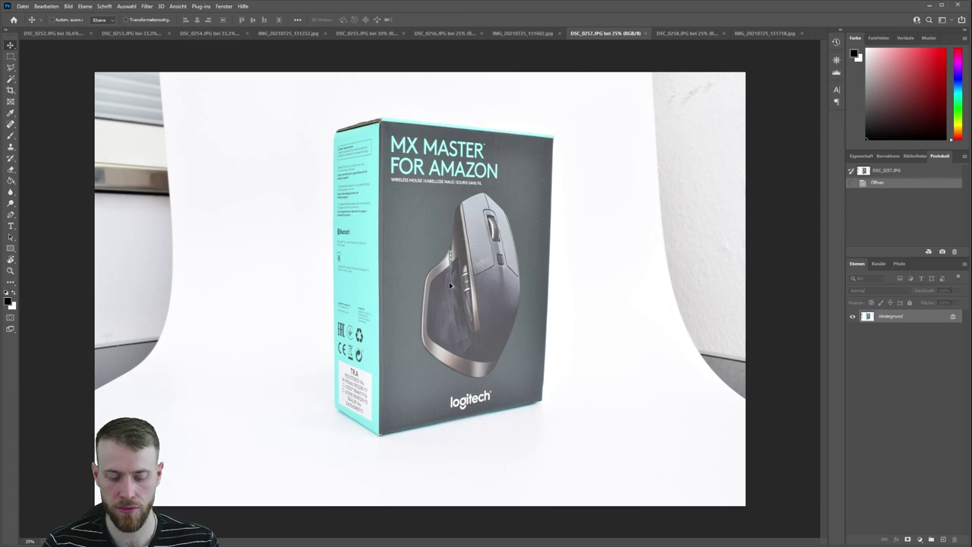
scroll(450, 287, "up", 2)
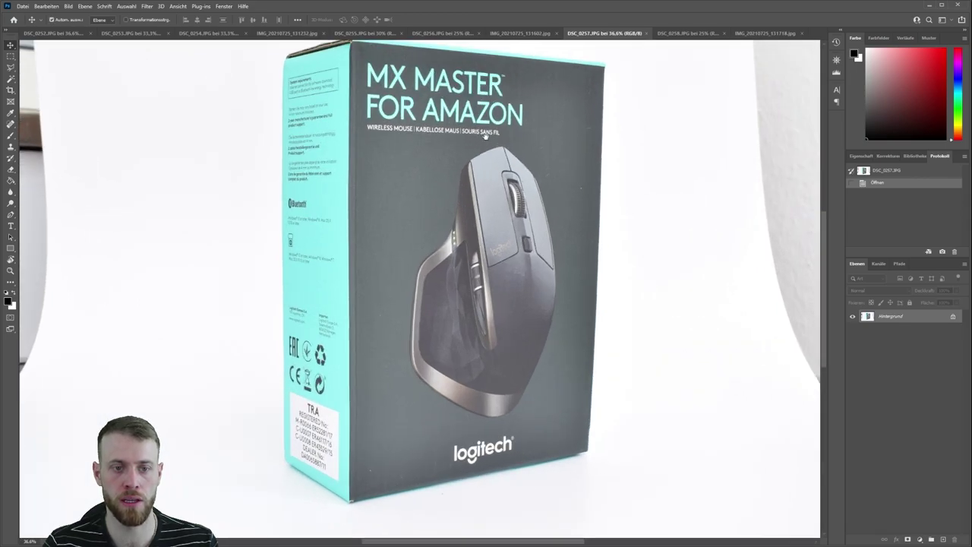
scroll(486, 135, "up", 2)
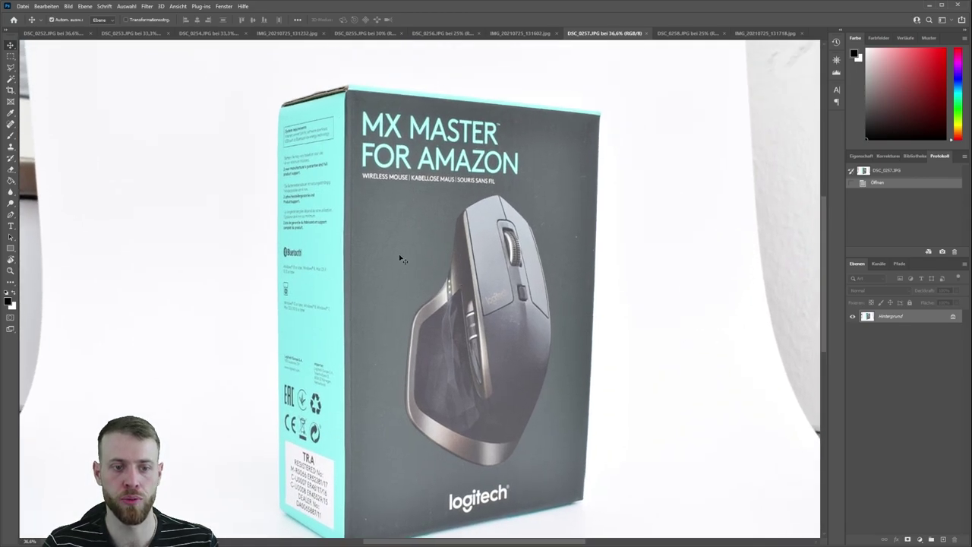
Step: View DSC_0258.JPG, and examine the mouse box's print detail and colours closely in IMG_20210725_131718.jpg
left_click(687, 33)
left_click(752, 34)
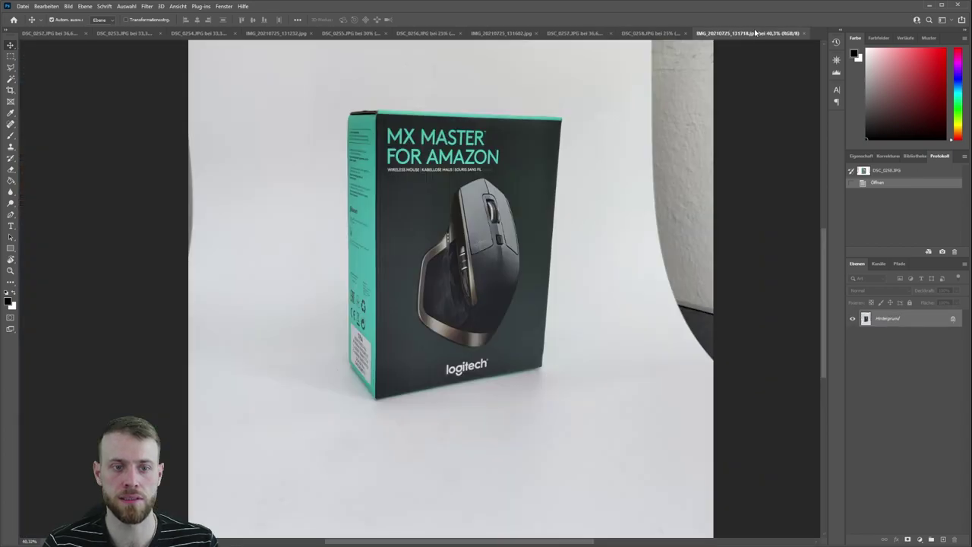
scroll(479, 303, "up", 3)
scroll(479, 303, "down", 1)
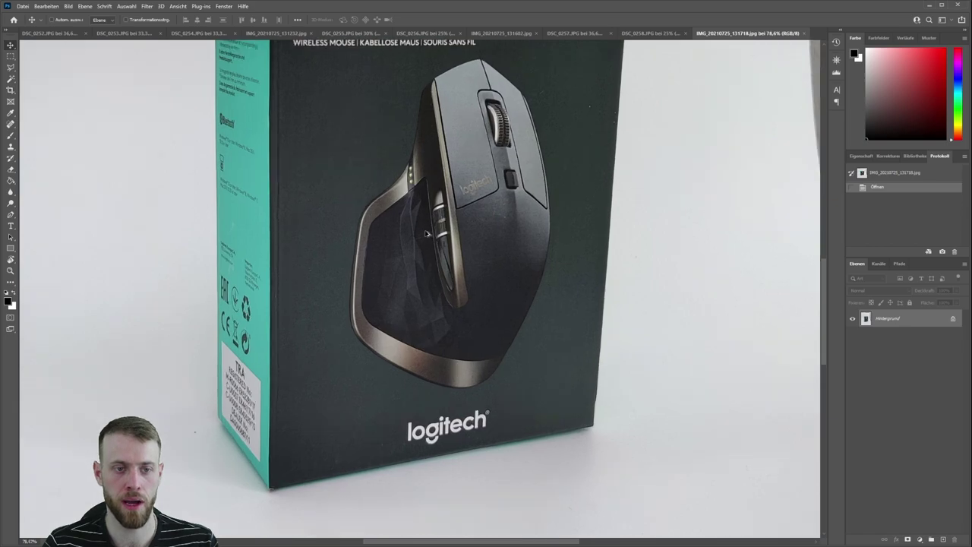
scroll(456, 281, "up", 2)
scroll(425, 319, "up", 3)
left_click_drag(406, 358, 389, 275)
scroll(397, 301, "down", 2)
scroll(397, 304, "up", 1)
scroll(390, 274, "down", 1)
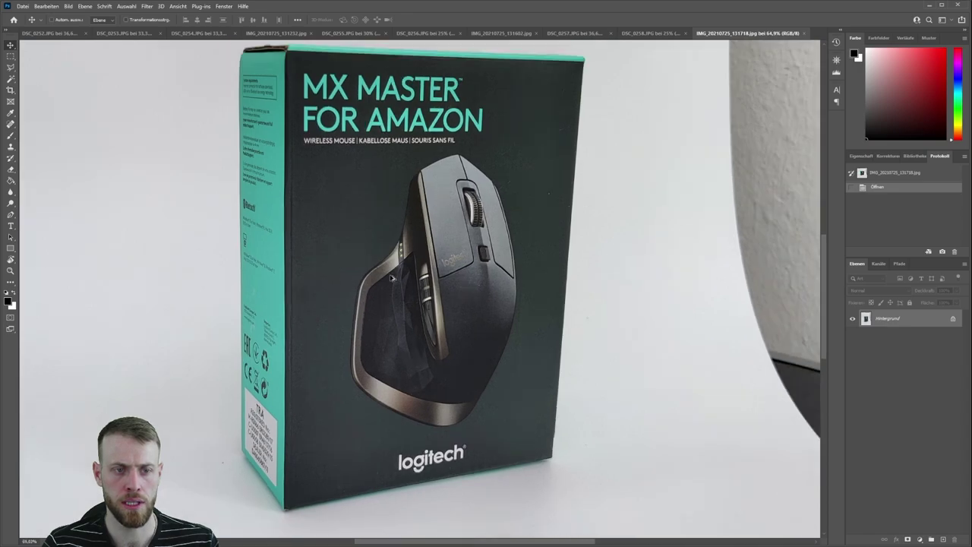
scroll(392, 278, "down", 1)
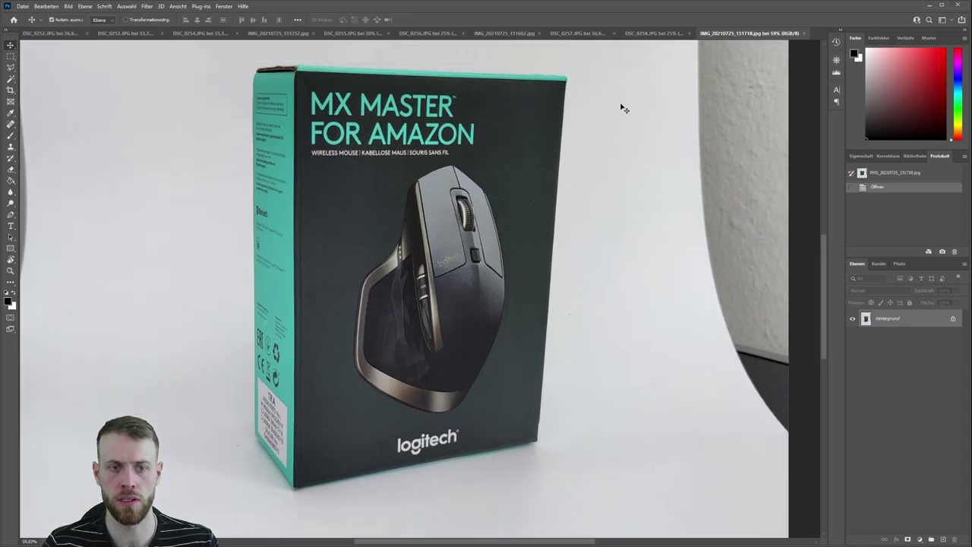
Step: Compare the mouse box photos DSC_0257.JPG, DSC_0258.JPG and IMG_20210725_131718.jpg by switching between them
left_click(582, 33)
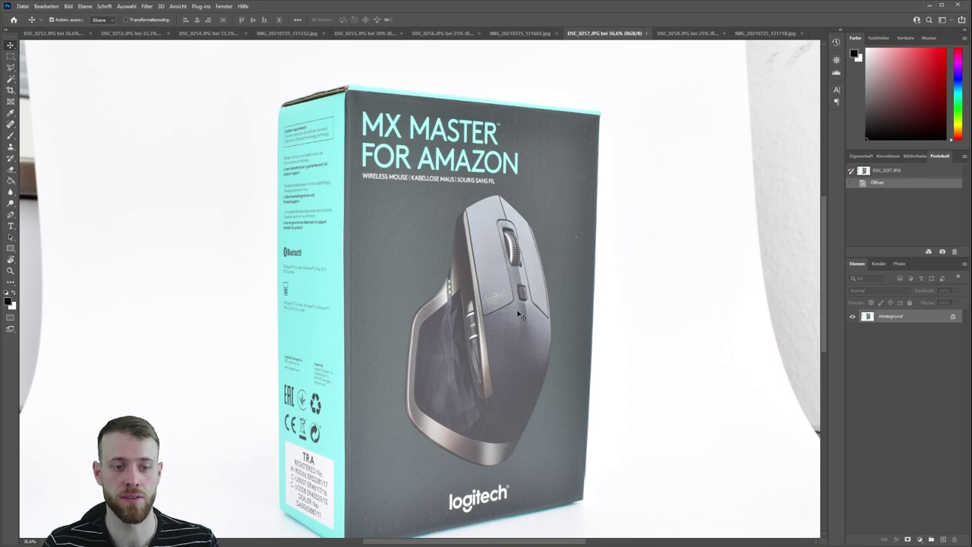
scroll(481, 334, "down", 1)
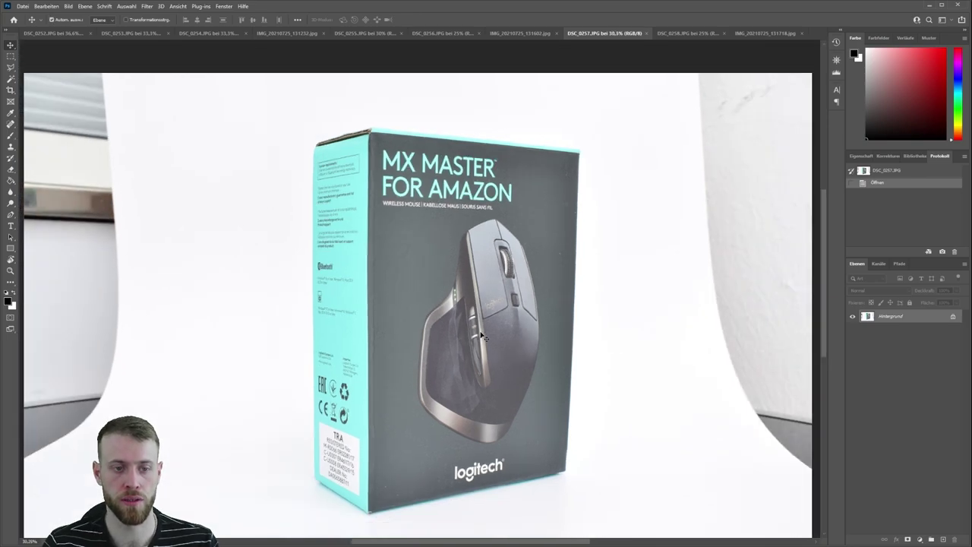
left_click(763, 33)
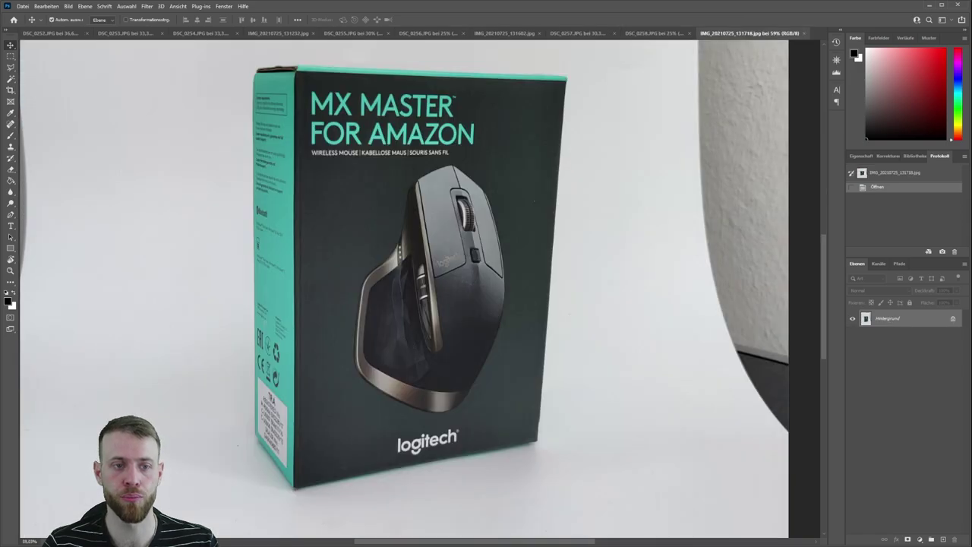
left_click(578, 33)
left_click(653, 34)
left_click(748, 33)
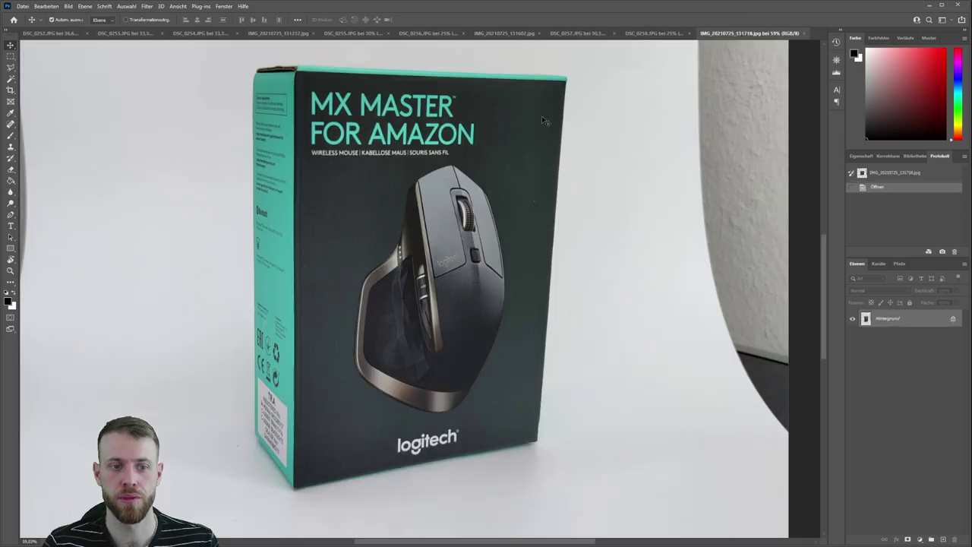
left_click(582, 34)
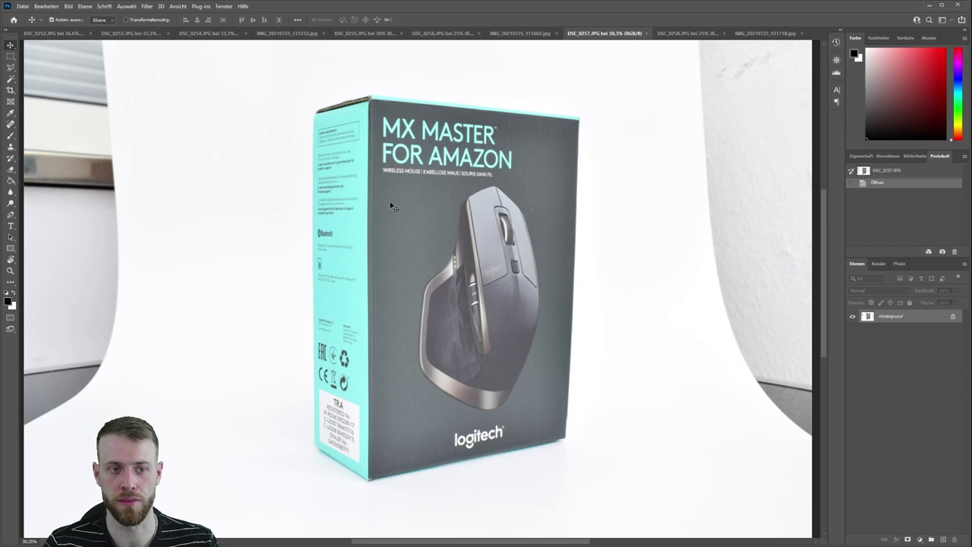
Step: In DSC_0253.JPG, convert the background to a regular layer and select the white backdrop around the plush dog with the Magic Wand
left_click(70, 34)
left_click(129, 34)
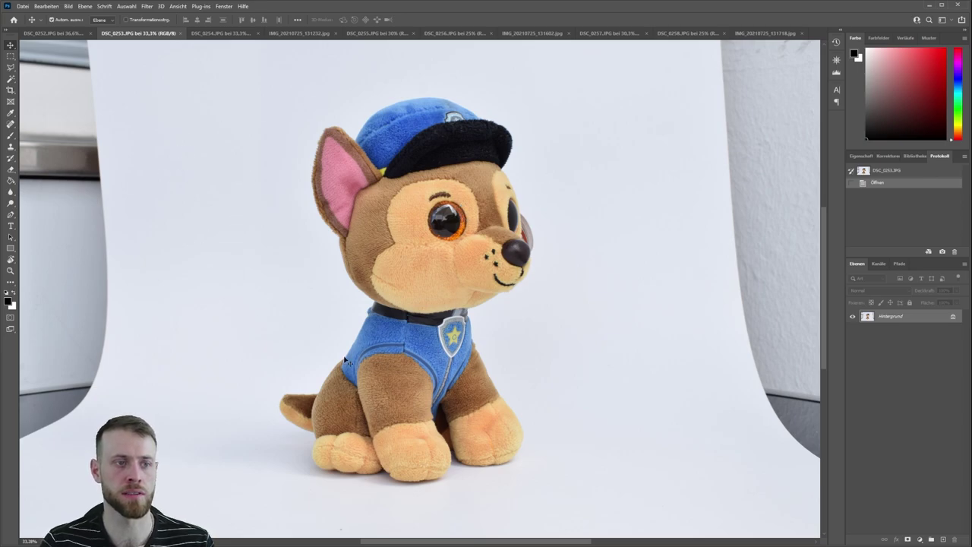
left_click(12, 79)
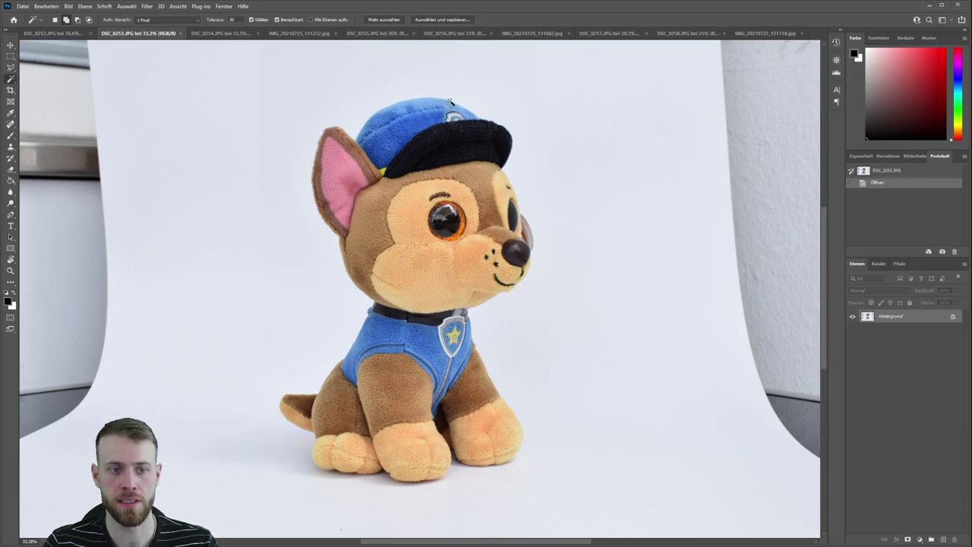
double_click(901, 319)
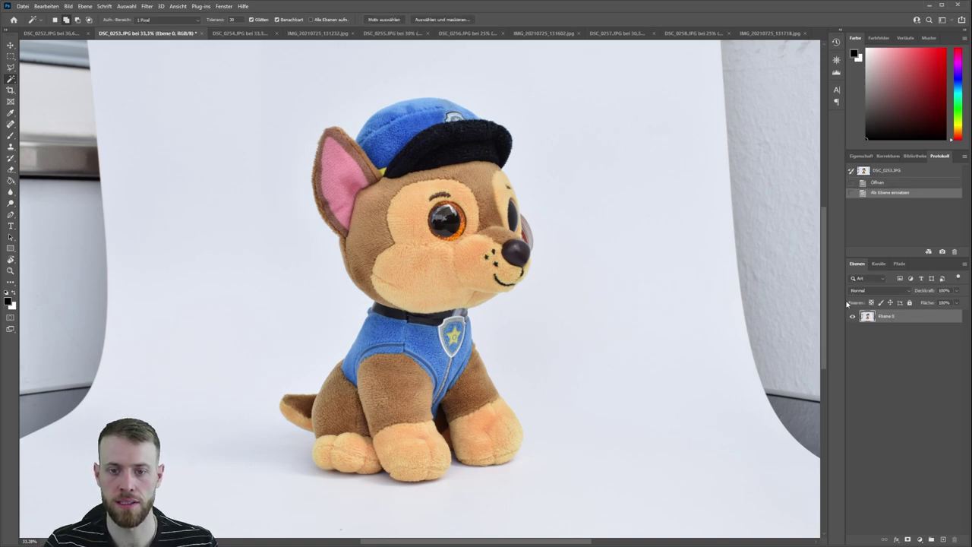
left_click(531, 123)
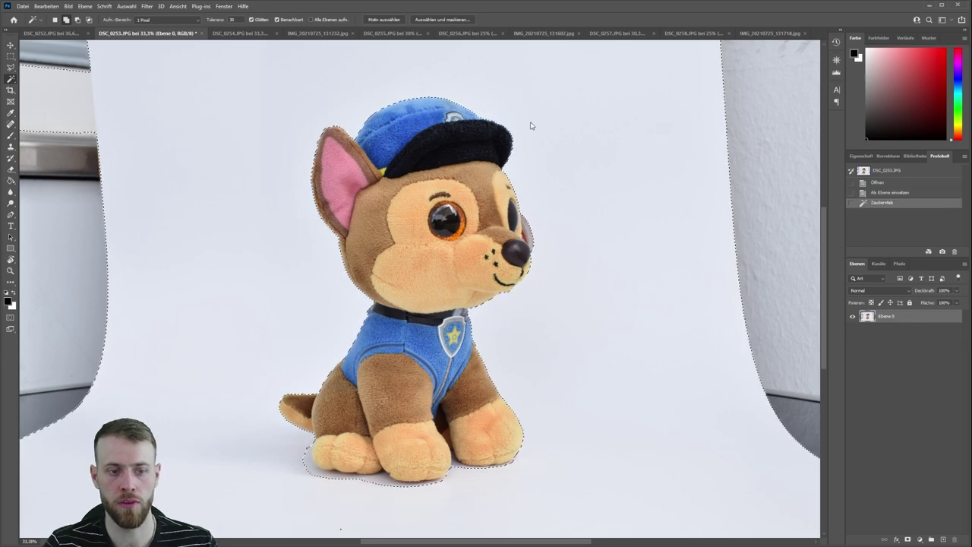
Step: Extend the Magic Wand selection to cover the shadow areas beneath and between the plush dog's paws
scroll(493, 462, "up", 5)
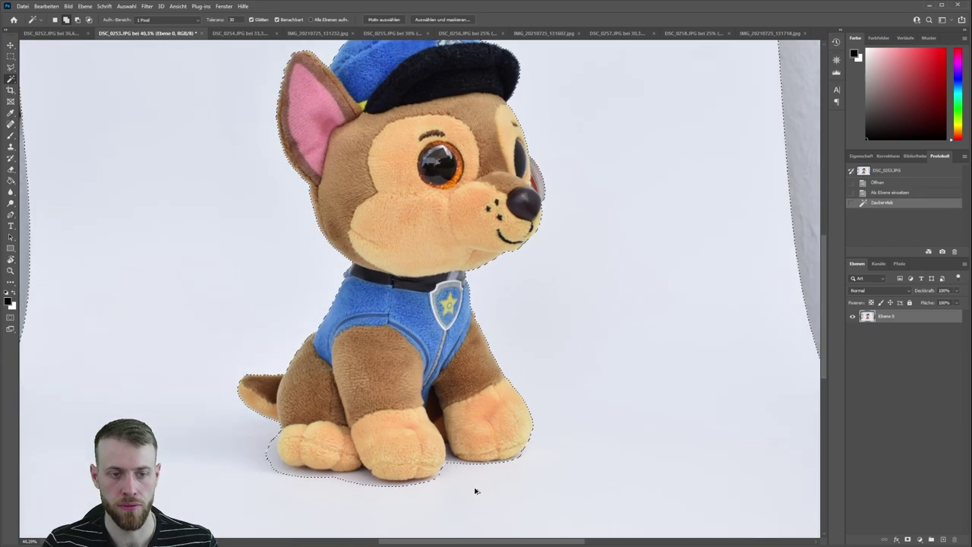
scroll(470, 406, "left", 5)
scroll(470, 406, "down", 3)
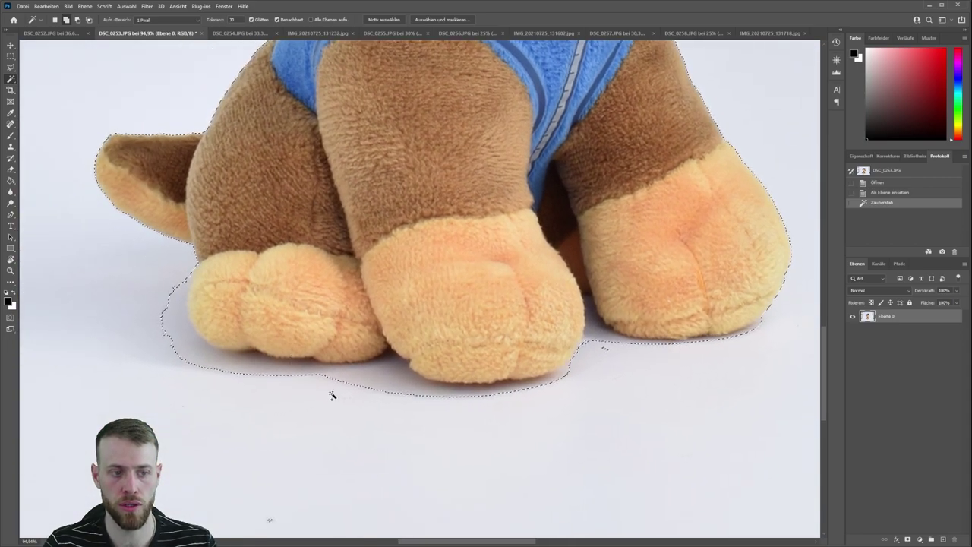
left_click(181, 342, "alt")
left_click(267, 369, "alt")
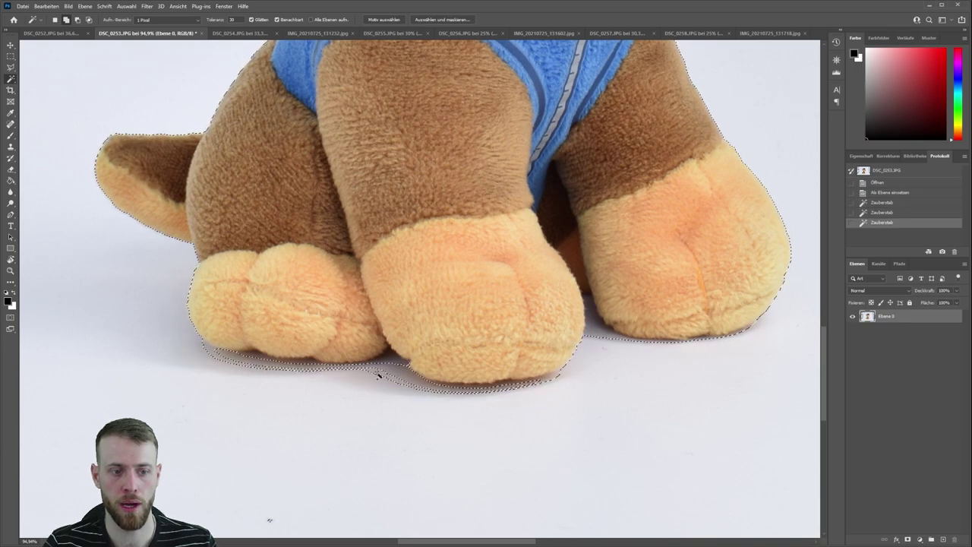
left_click(397, 382, "alt")
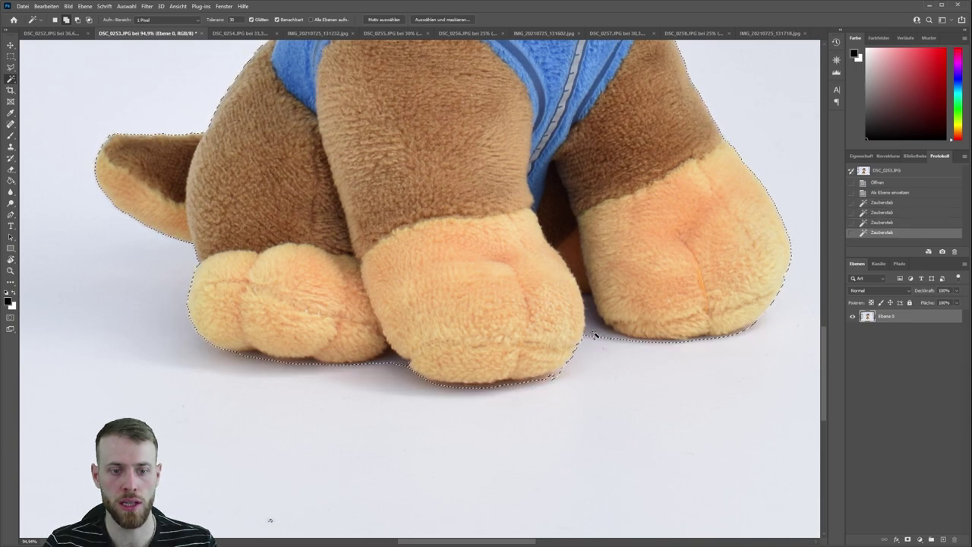
left_click(583, 355, "alt")
left_click(559, 380, "alt")
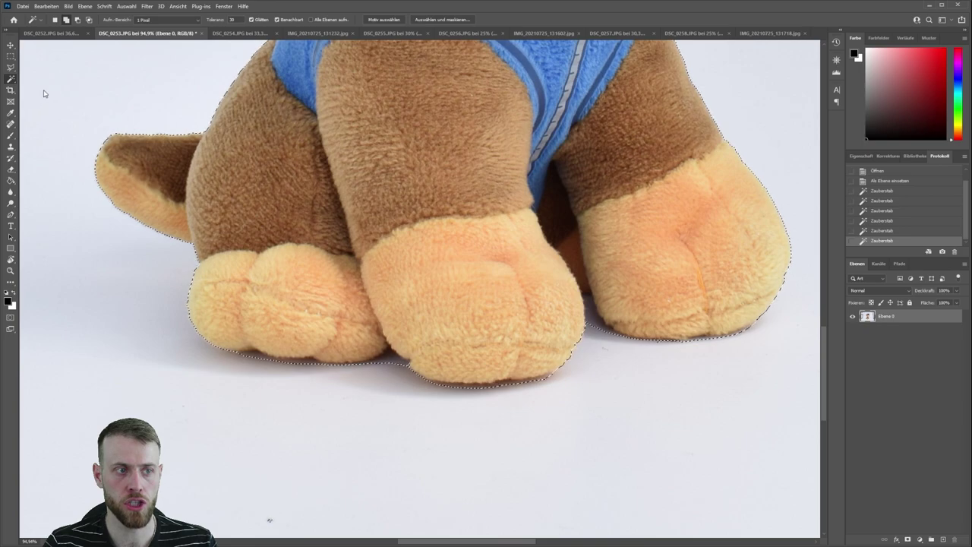
Step: Subtract the edge of the middle front paw from the backdrop selection with the Quick Selection tool
key("shift+w")
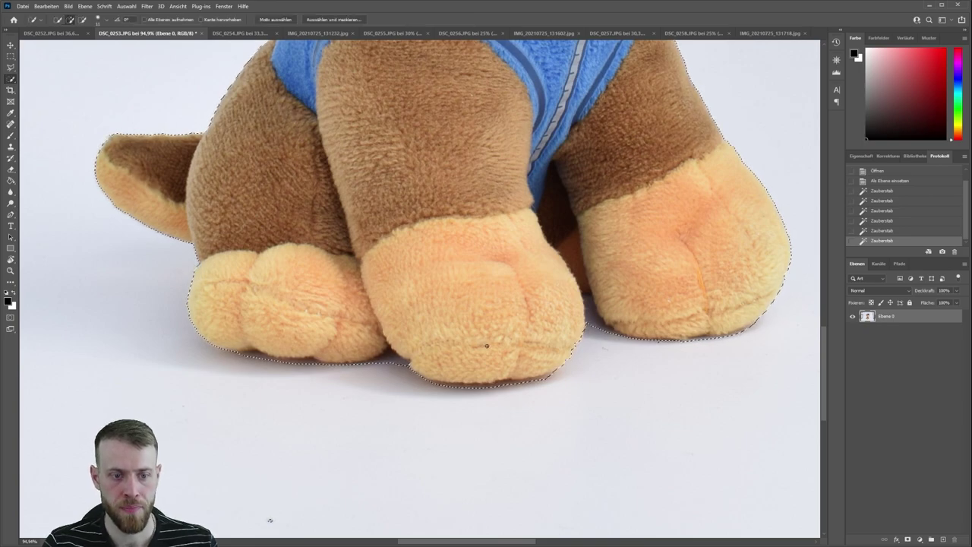
key("alt")
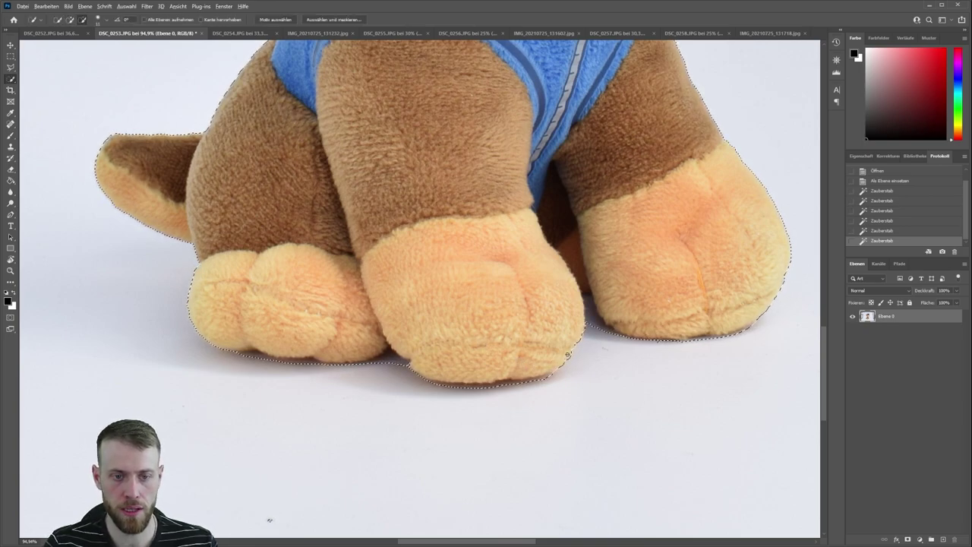
left_click_drag(575, 338, 561, 349)
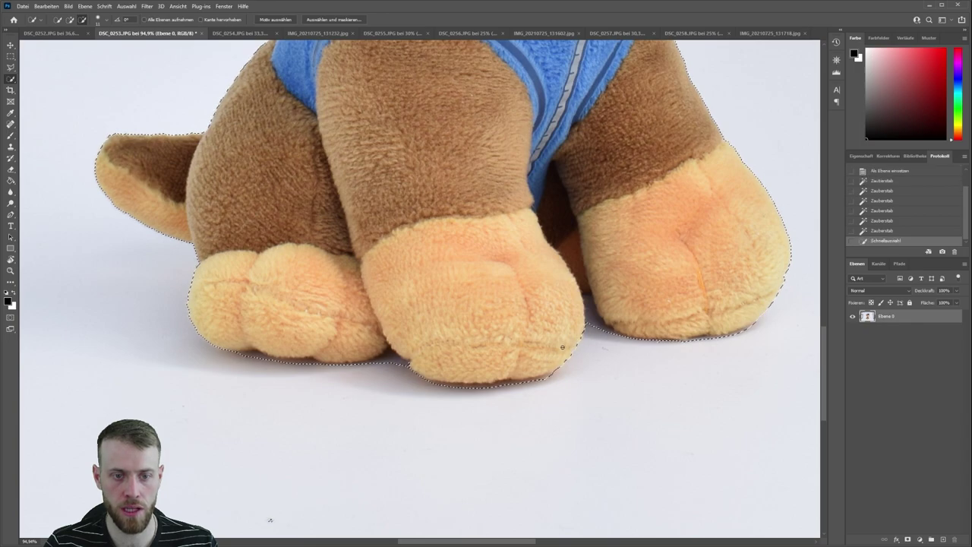
left_click(576, 340)
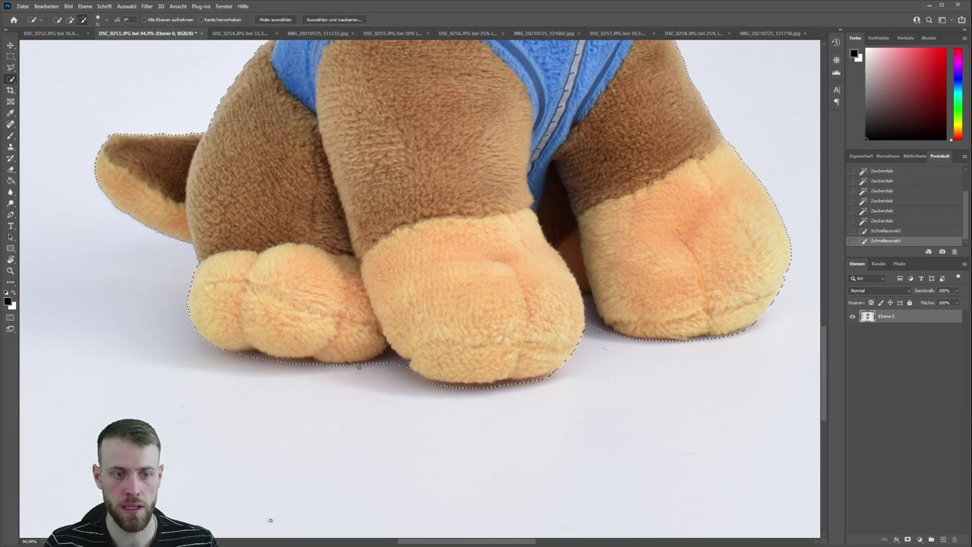
Step: Examine the selection outline closely around the dog's body, ear, cap, face and paws
scroll(238, 217, "up", 10)
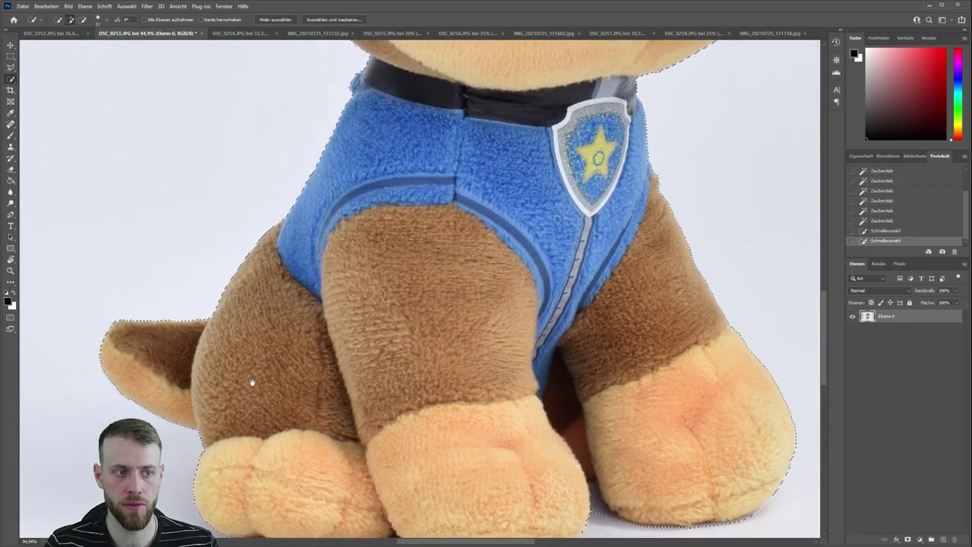
scroll(346, 217, "up", 3)
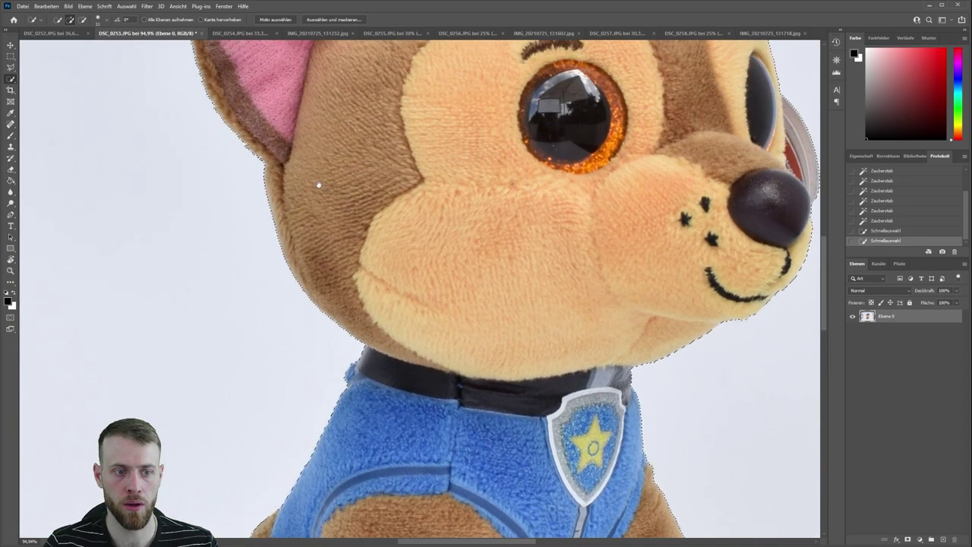
scroll(319, 184, "up", 3)
scroll(418, 254, "down", 1)
left_click_drag(363, 175, 456, 315)
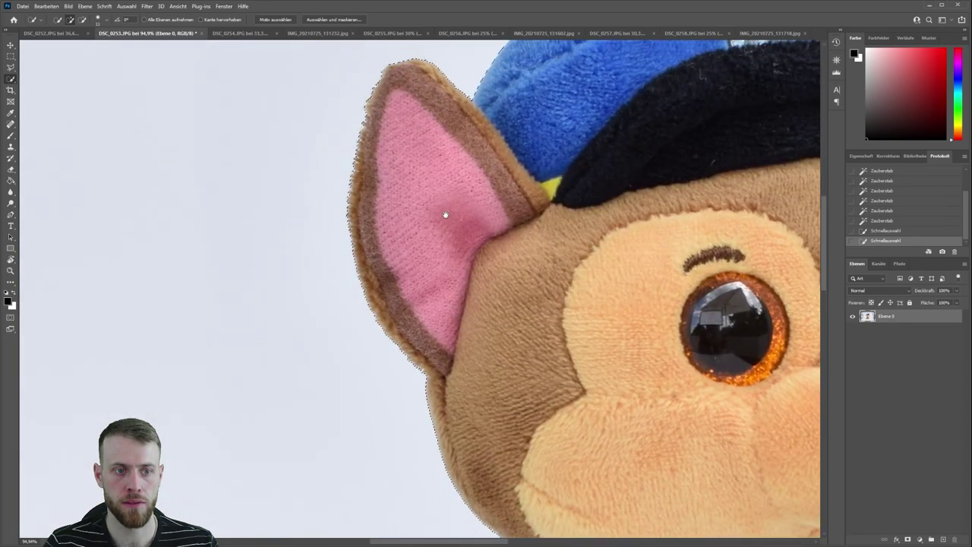
left_click_drag(445, 213, 445, 309)
scroll(532, 259, "right", 5)
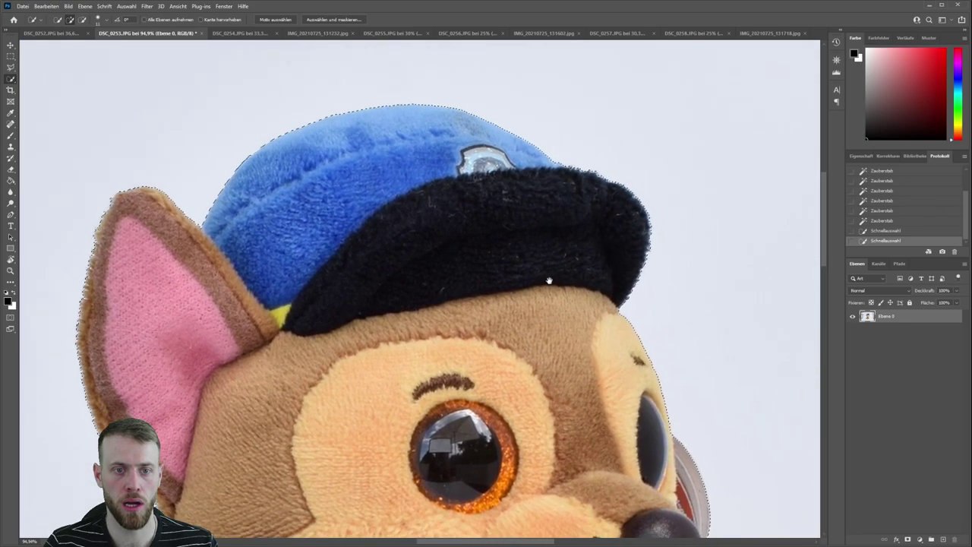
scroll(443, 199, "down", 3)
scroll(493, 275, "down", 1)
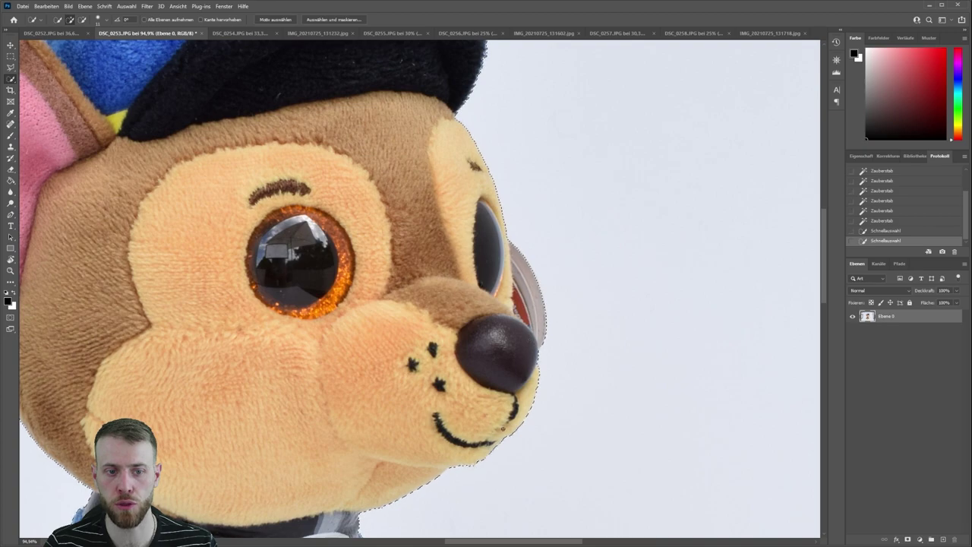
scroll(375, 425, "down", 5)
scroll(374, 426, "down", 8)
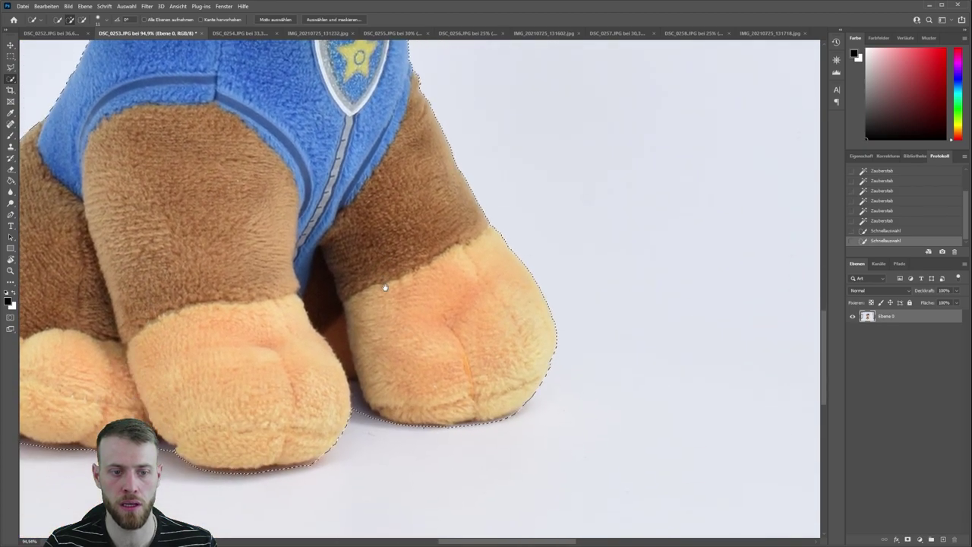
scroll(348, 411, "left", 2)
scroll(348, 411, "down", 1)
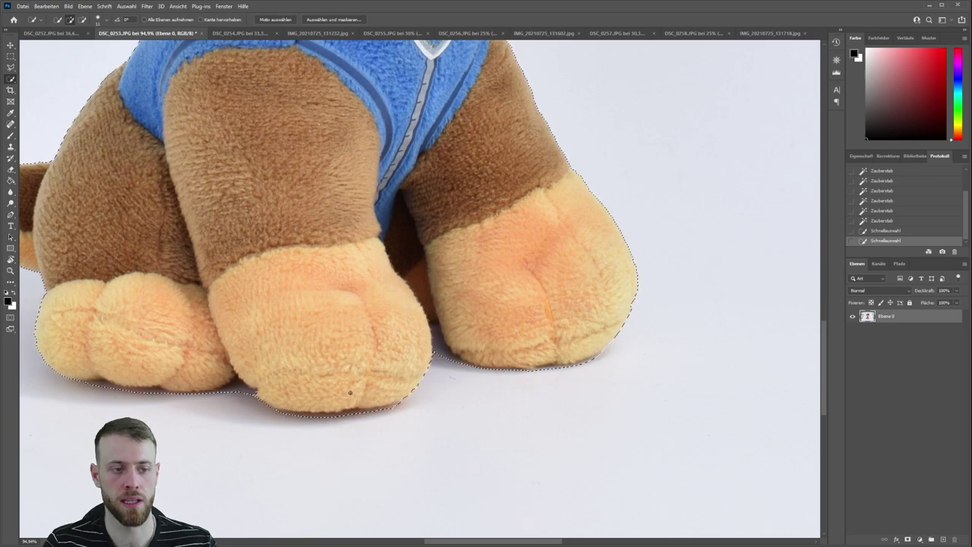
scroll(326, 365, "down", 3)
scroll(299, 332, "down", 3)
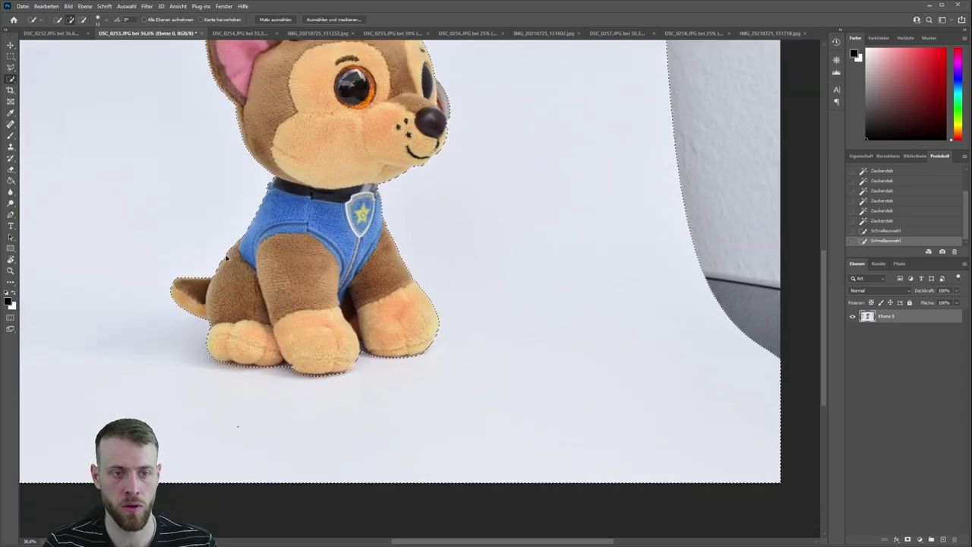
Step: Delete the selected backdrop around the plush dog and clear the selection
scroll(390, 354, "up", 1)
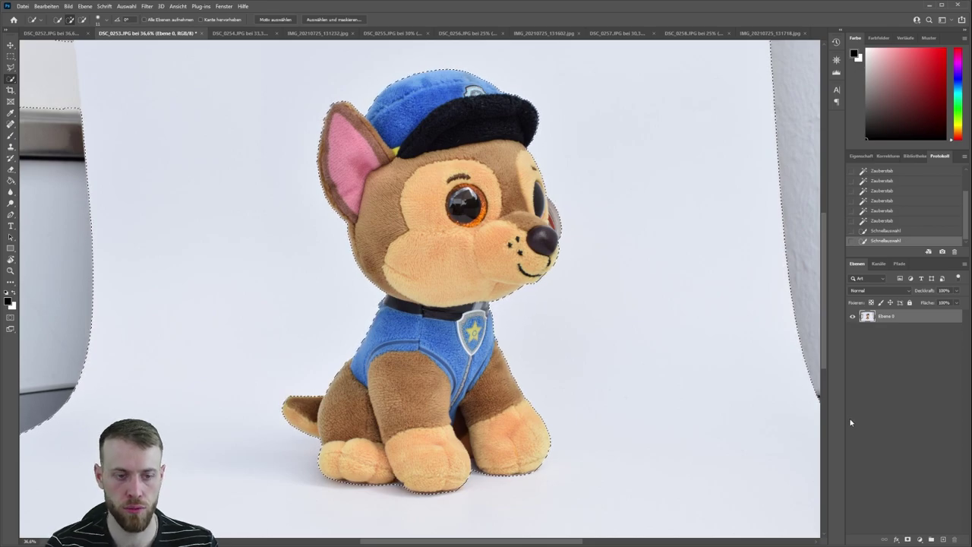
key("Delete")
key("ctrl+d")
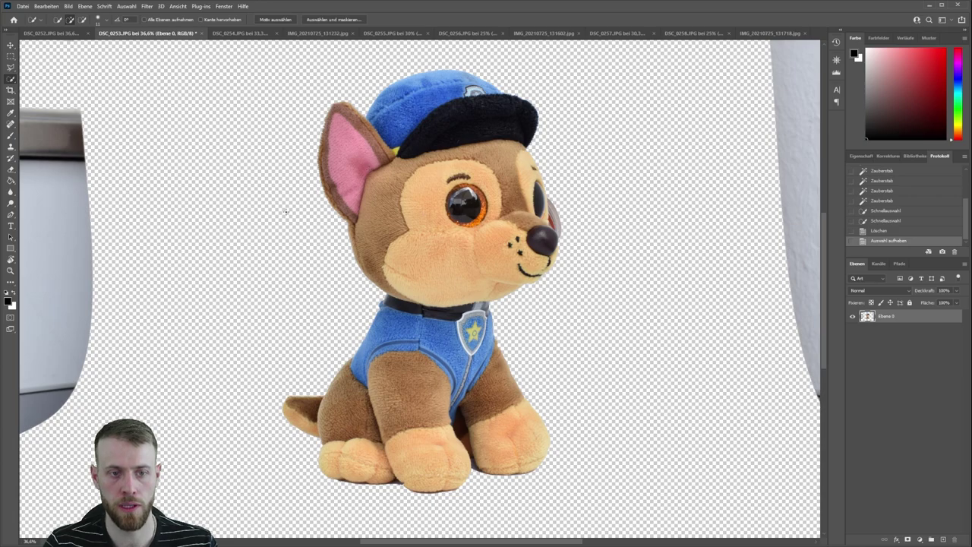
Step: Cut away the leftover tag behind the dog's face and nose with Polygonal Lasso selections, and clear the selection
scroll(562, 201, "up", 5)
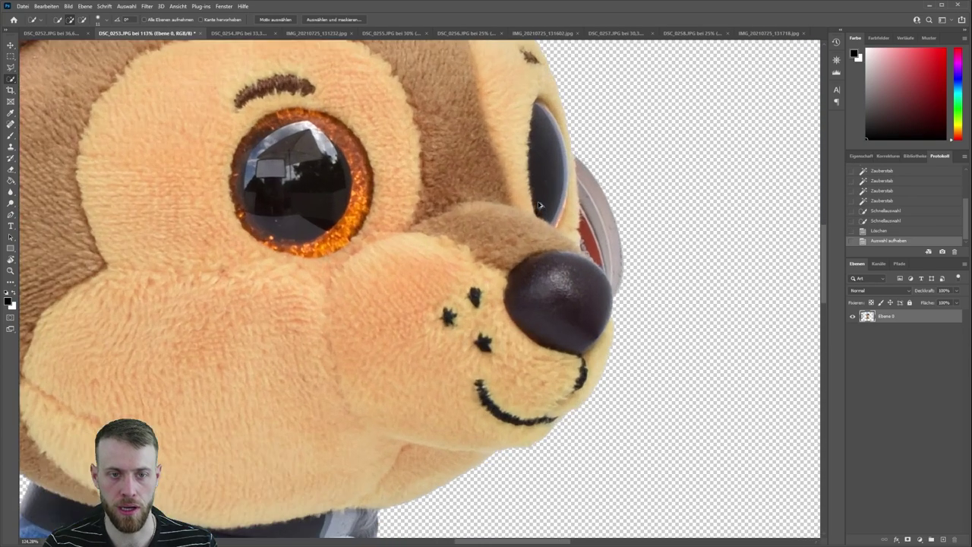
scroll(522, 214, "right", 3)
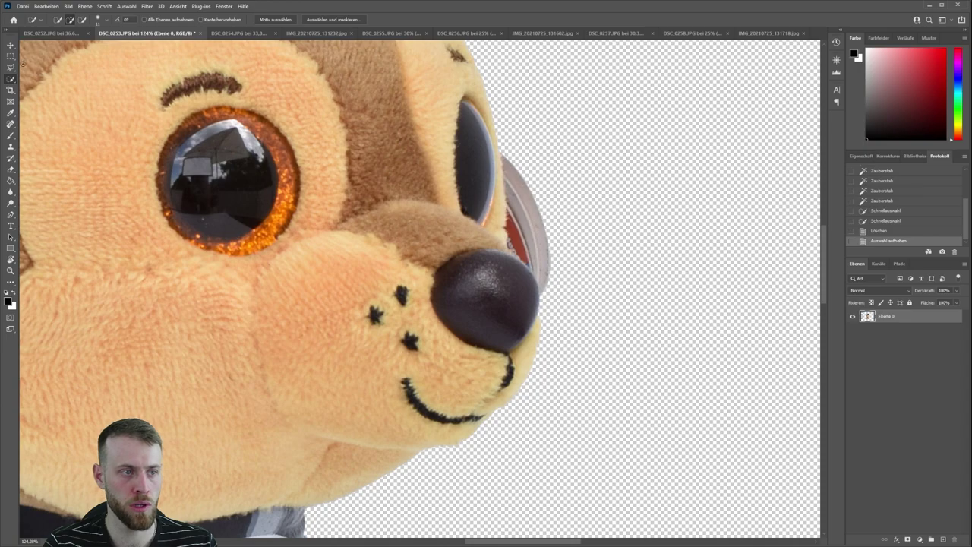
left_click(11, 67)
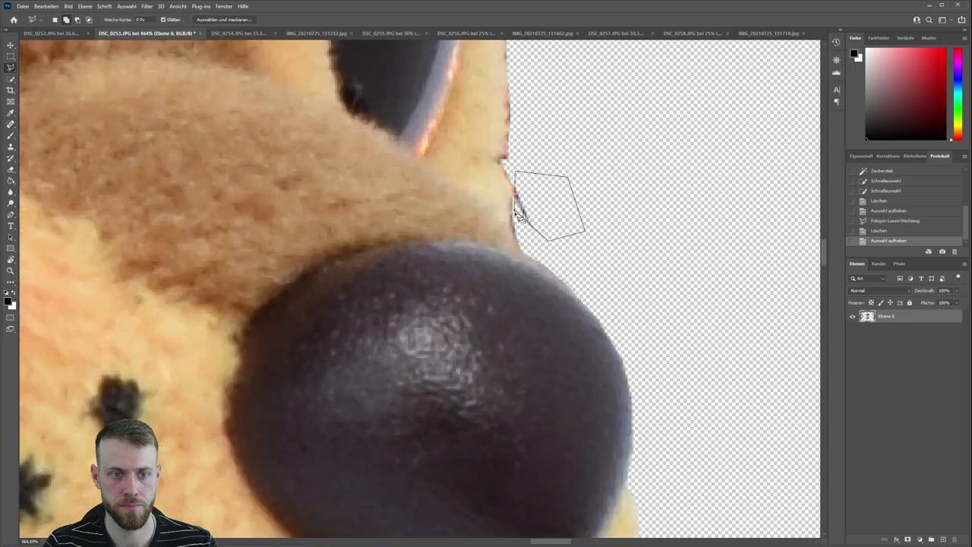
left_click(517, 216)
key("Delete")
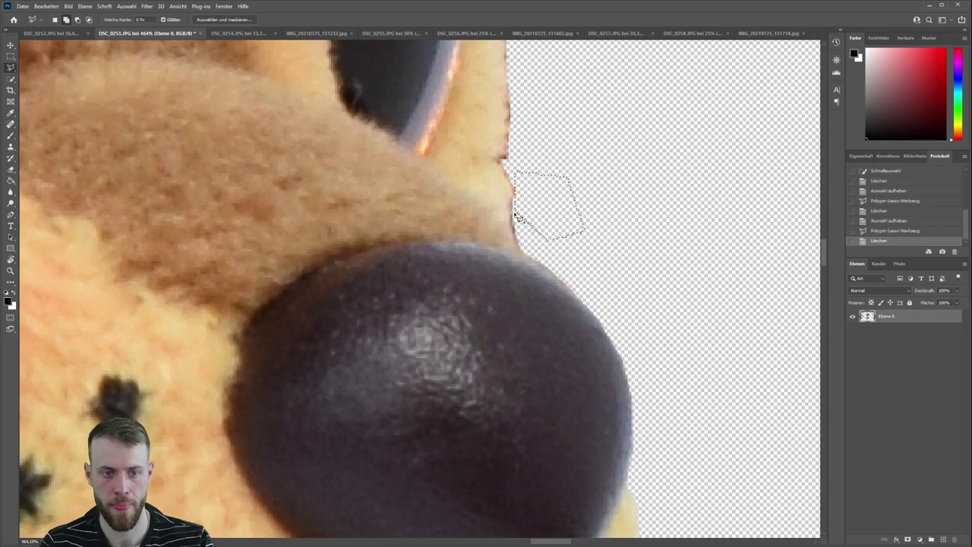
scroll(517, 217, "down", 10)
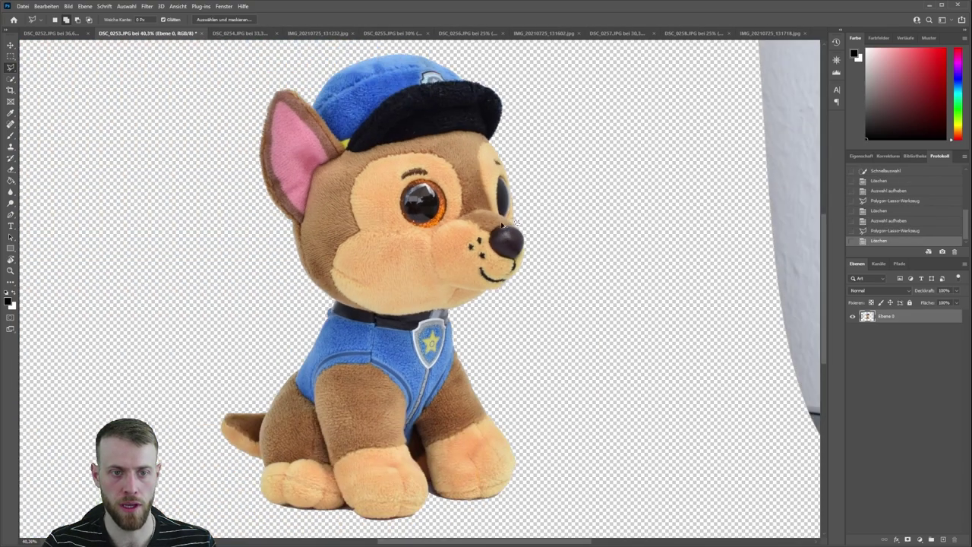
scroll(502, 225, "down", 3)
key("ctrl+d")
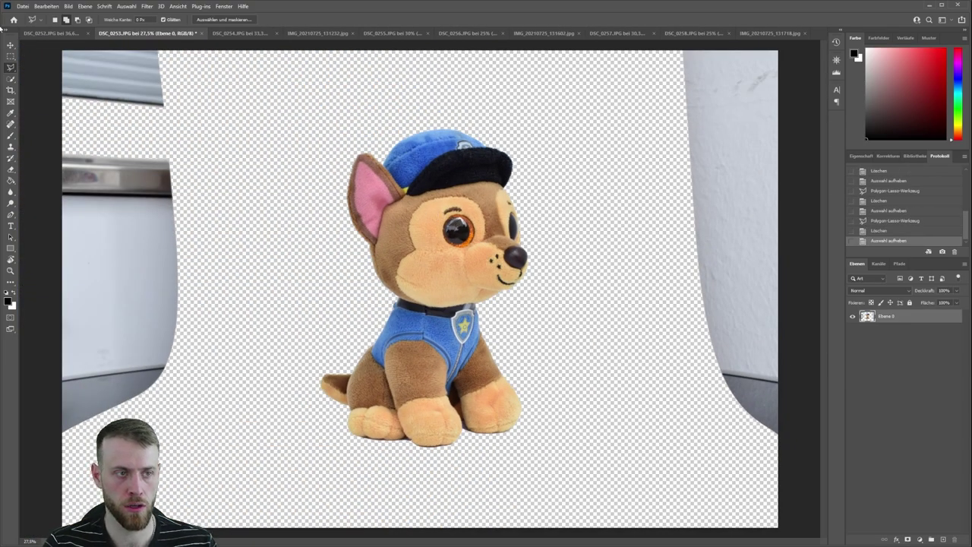
Step: Select the cut-out plush dog with a rectangular marquee and paste a copy of it into a new blank white square document
left_click(10, 56)
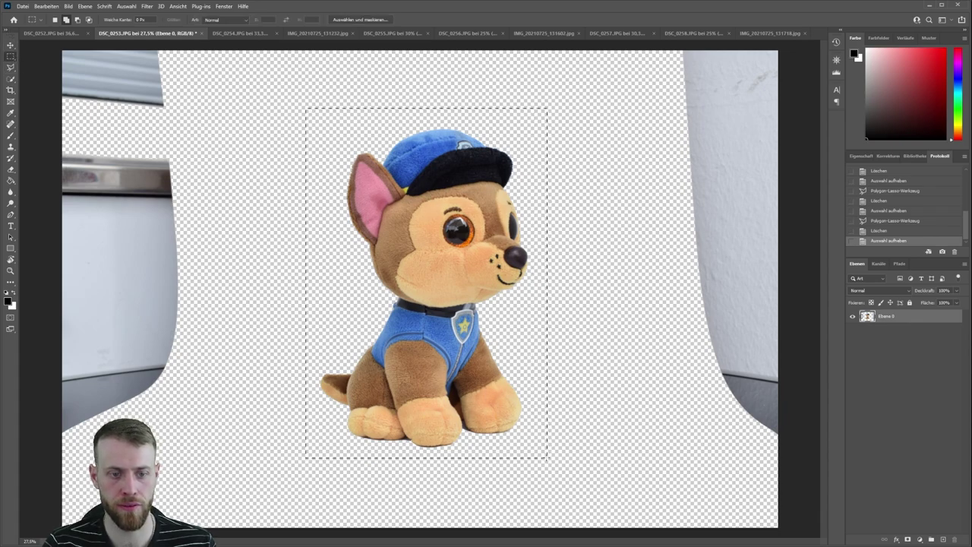
left_click_drag(546, 458, 544, 456)
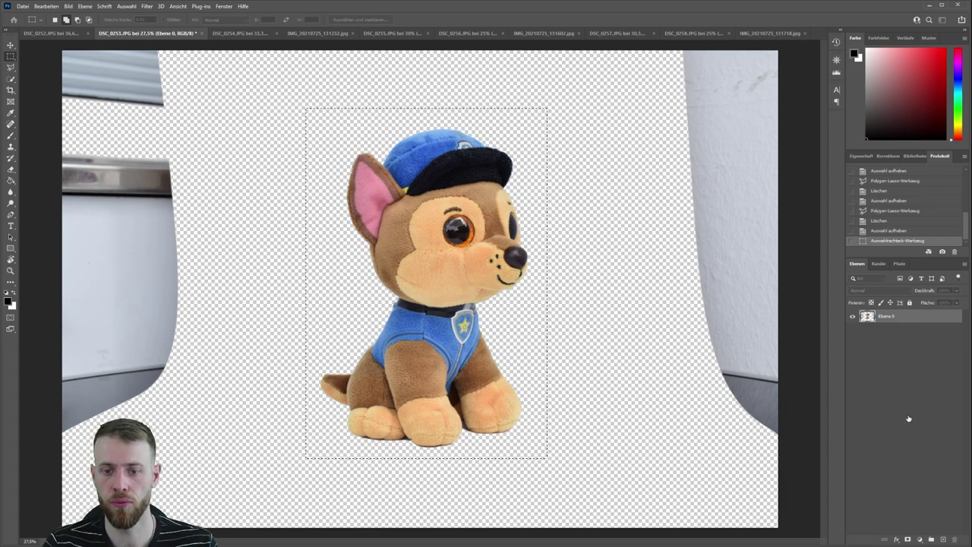
key("ctrl+alt+n")
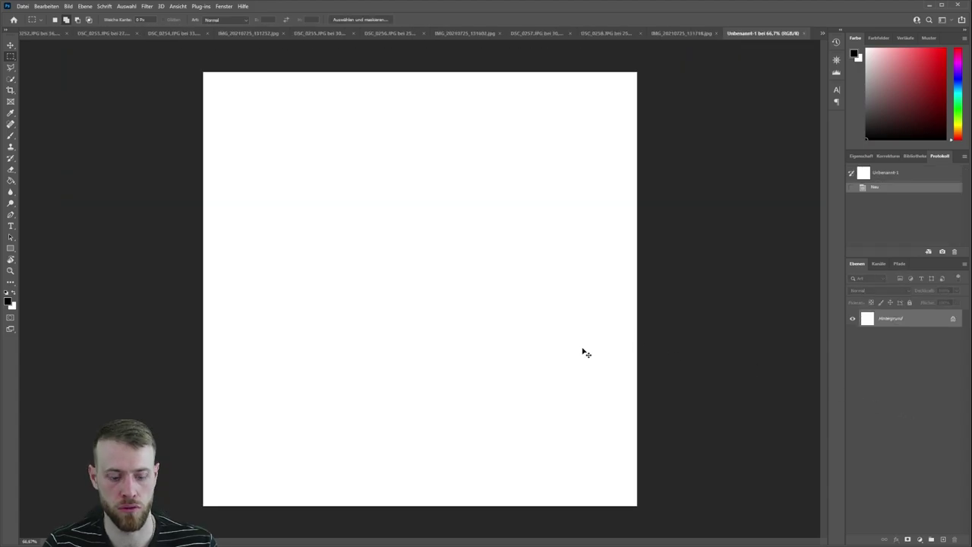
key("ctrl+v")
Step: Scale the pasted dog down to about 51% and center it horizontally so it fits completely on the white canvas
scroll(458, 277, "down", 3)
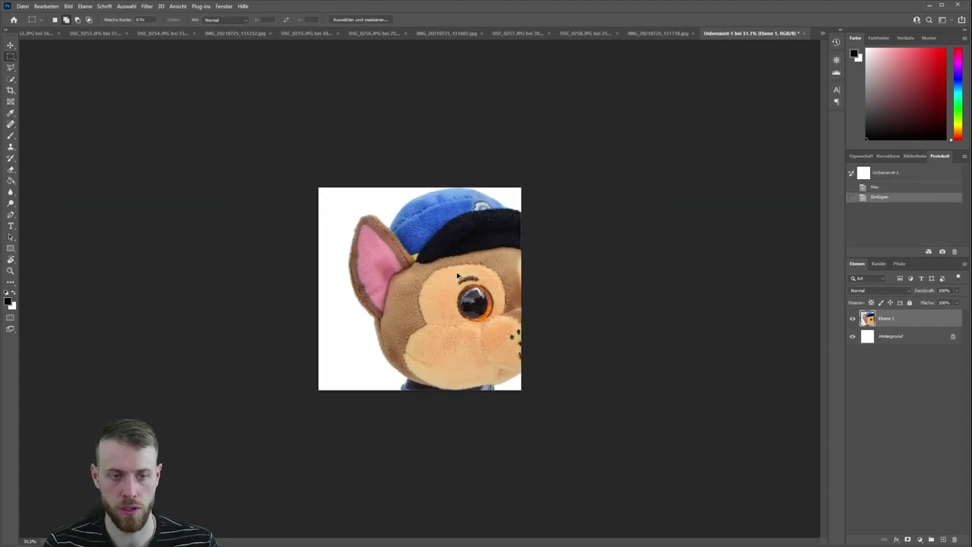
key("ctrl+t")
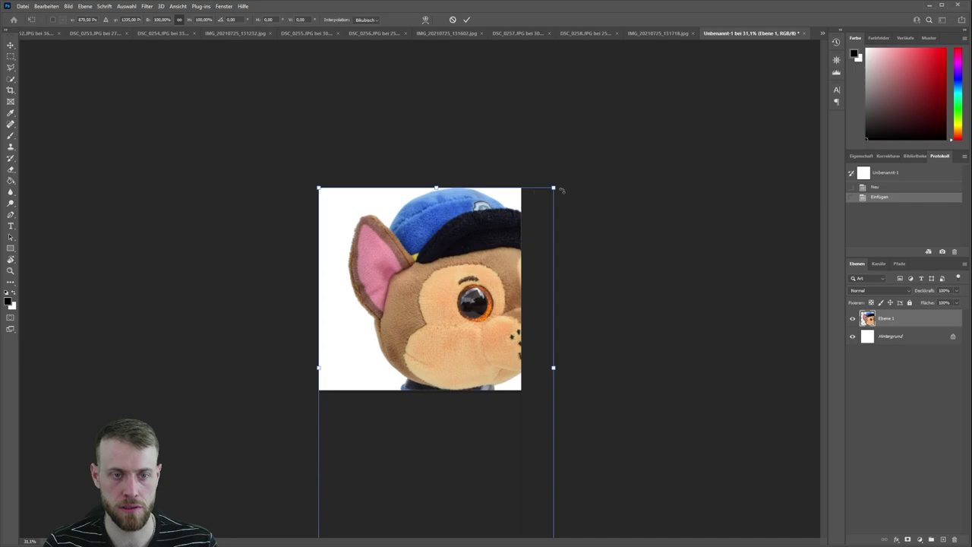
left_click_drag(554, 187, 412, 403)
left_click_drag(391, 456, 427, 244)
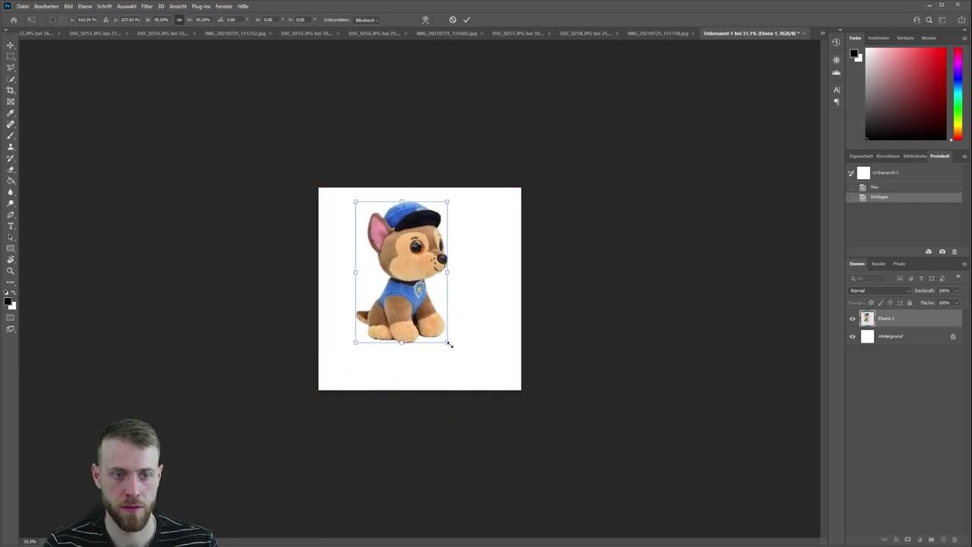
left_click_drag(450, 344, 487, 383)
left_click_drag(434, 319, 439, 321)
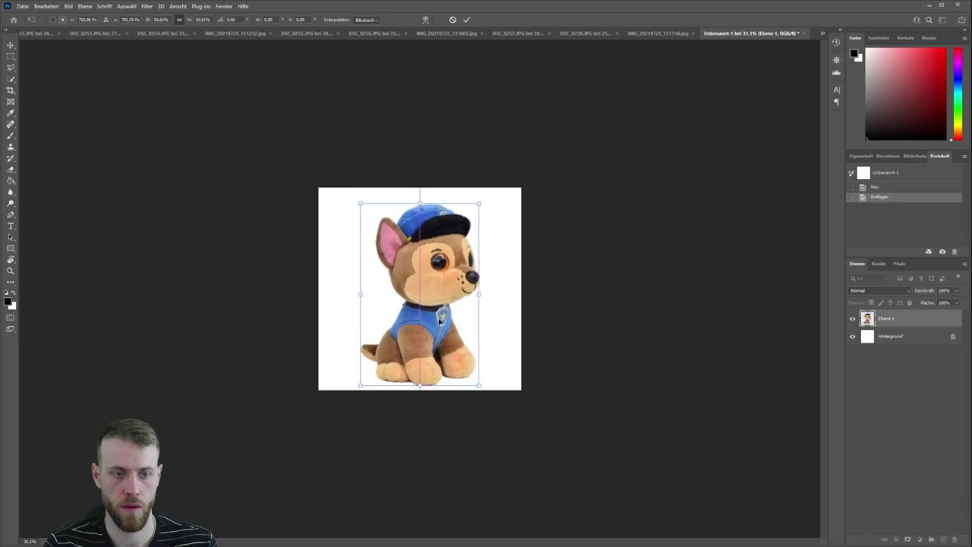
key("Return")
Step: Examine the cutout edge along the dog's paws and tail closely against the white background
key("ctrl+0")
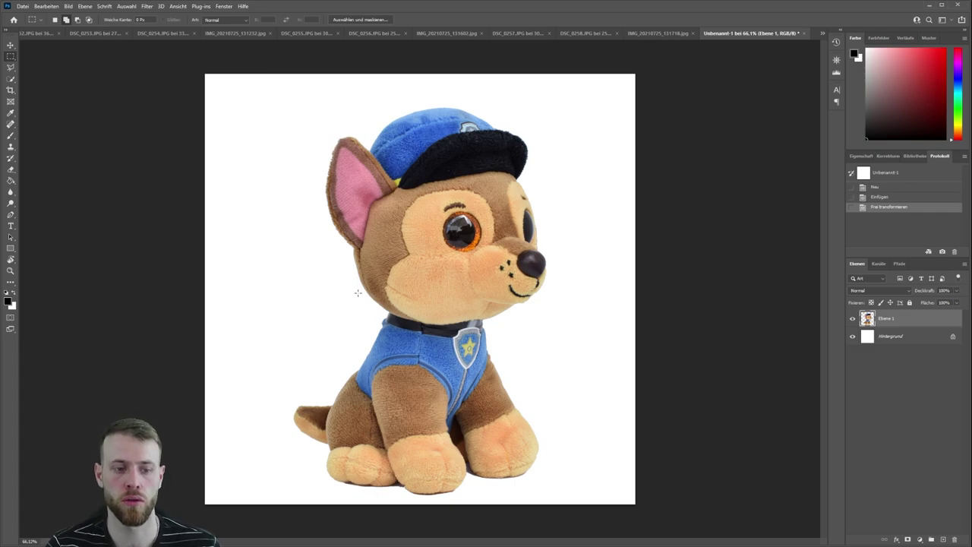
scroll(439, 371, "up", 5)
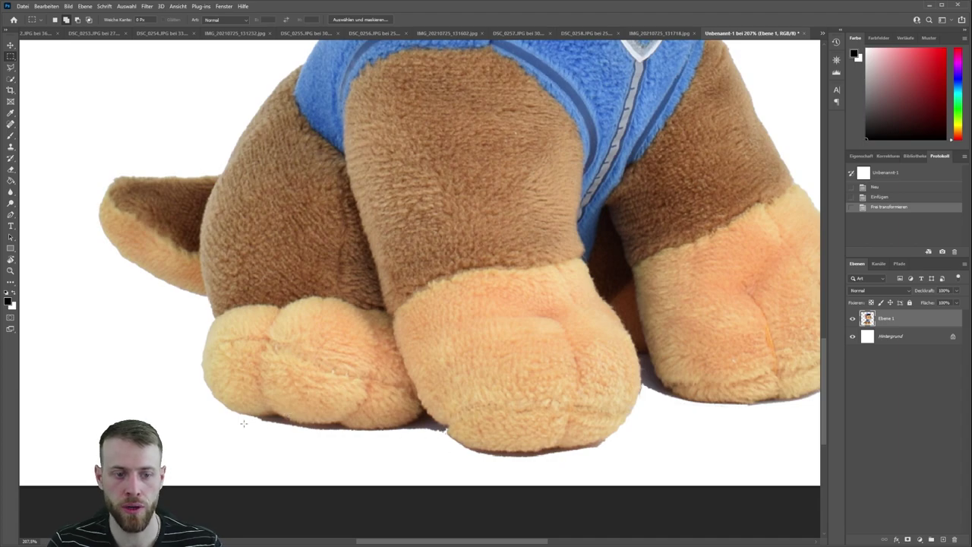
scroll(357, 386, "down", 5)
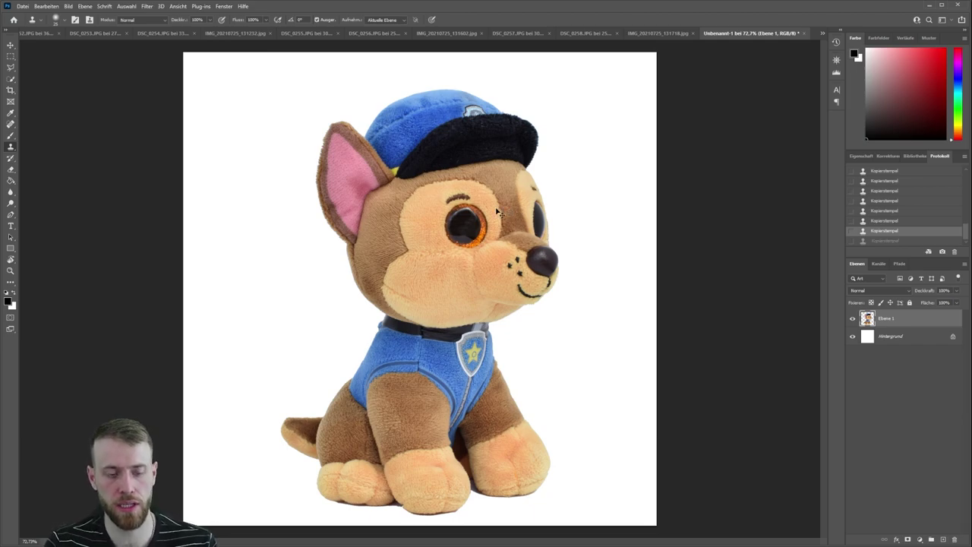
Step: Try a Hue/Saturation adjustment on the dog layer
key("i")
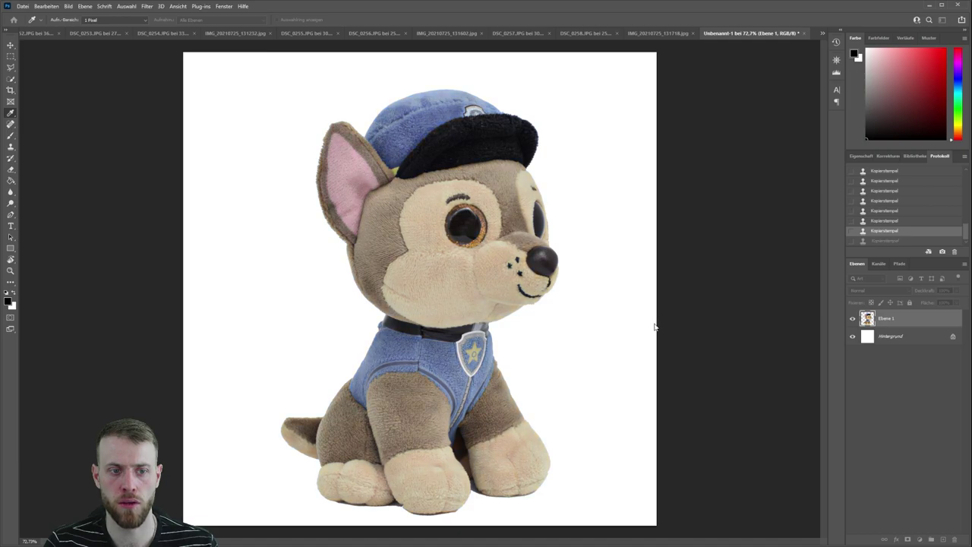
key("shift+ctrl+u")
key("ctrl+z")
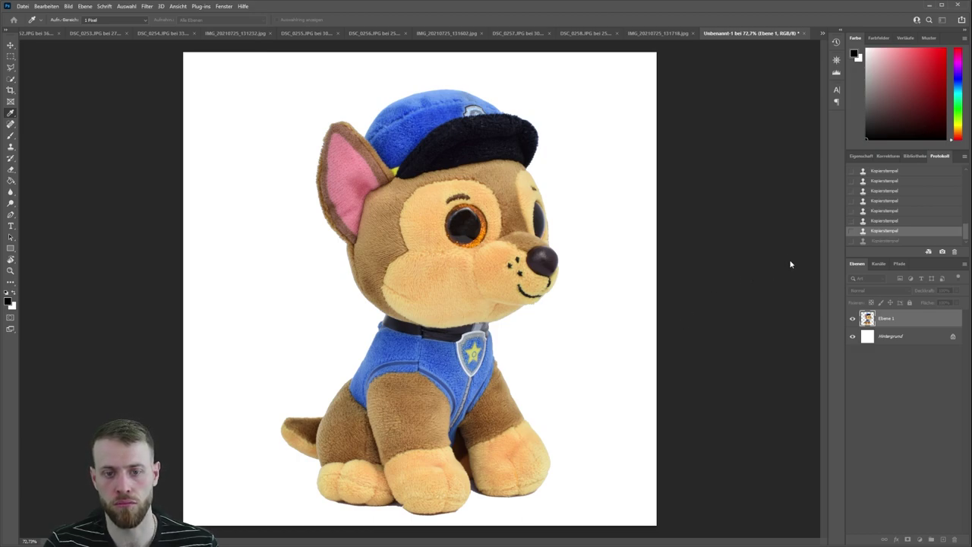
key("s")
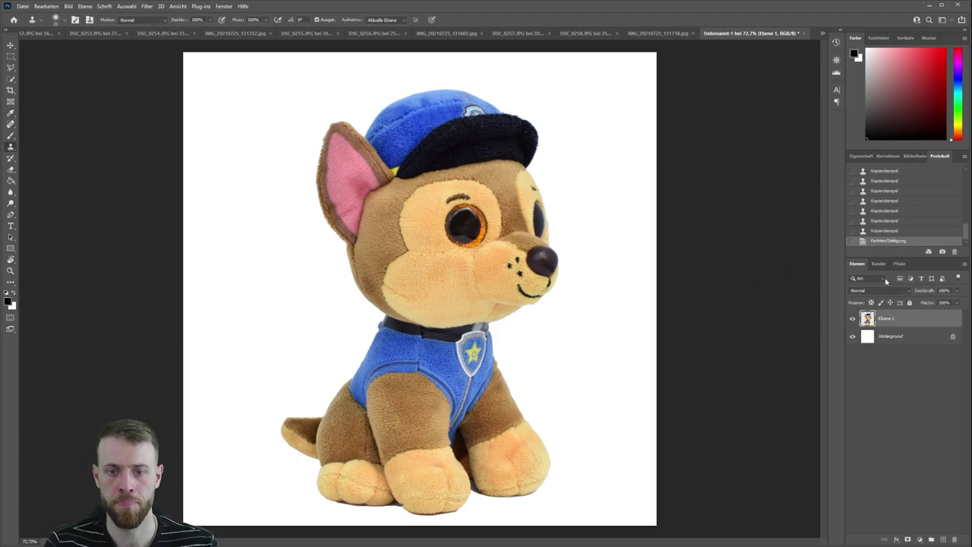
Step: Compare the dog with and without the Hue/Saturation adjustment in the history, ending on the last Clone Stamp state
left_click(884, 231)
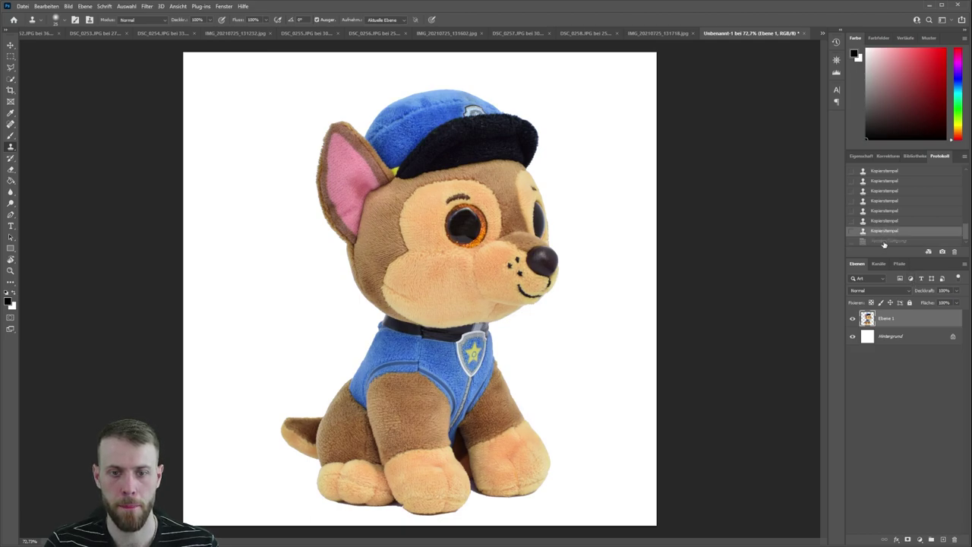
left_click(884, 242)
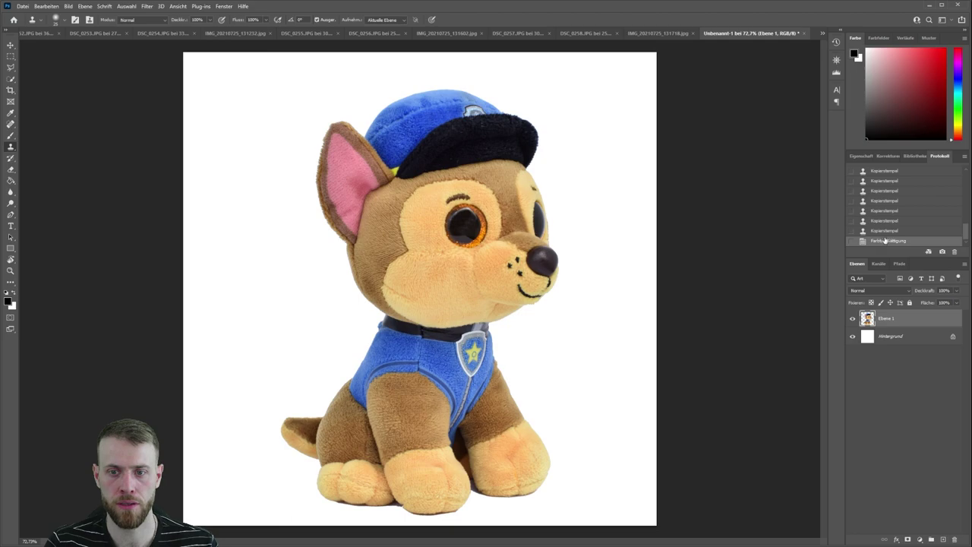
left_click(885, 233)
left_click(885, 242)
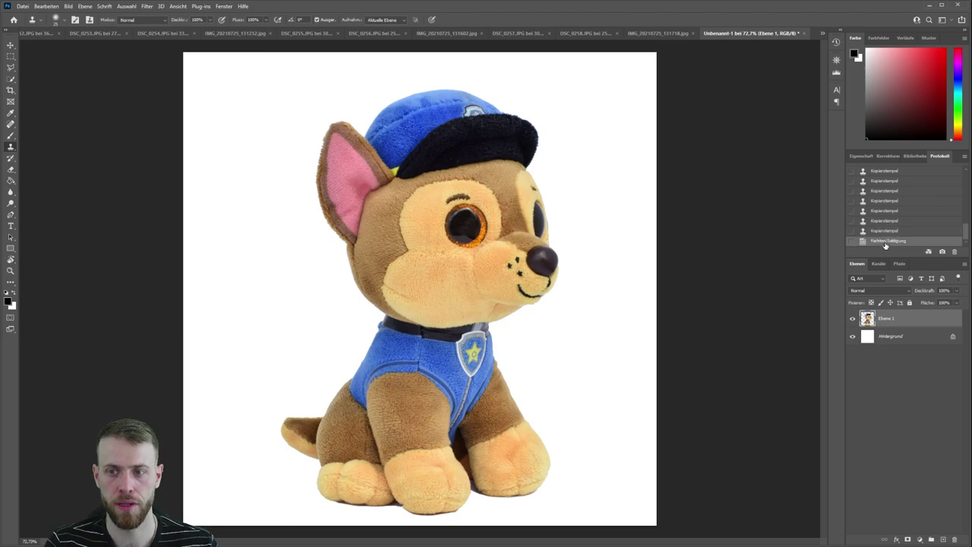
left_click(885, 232)
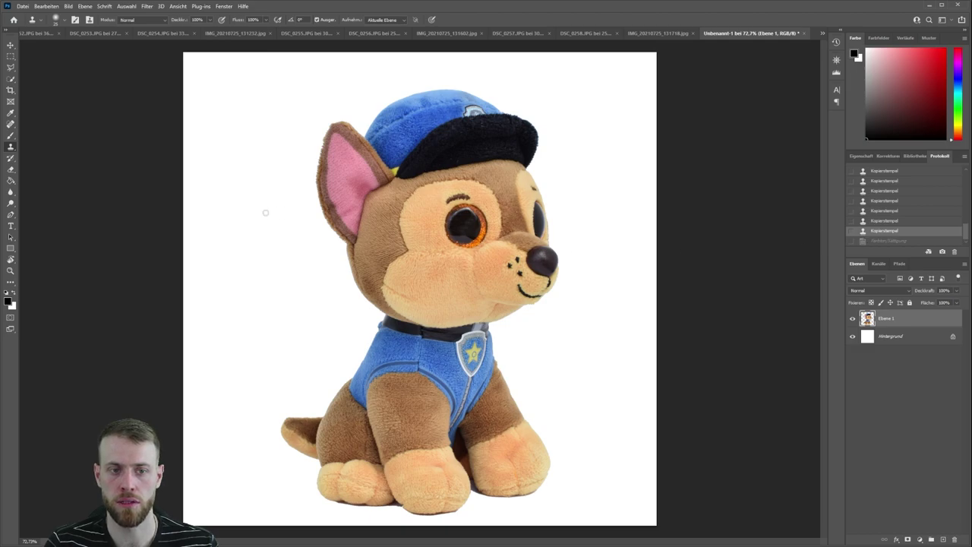
scroll(402, 271, "down", 3)
scroll(402, 271, "up", 3)
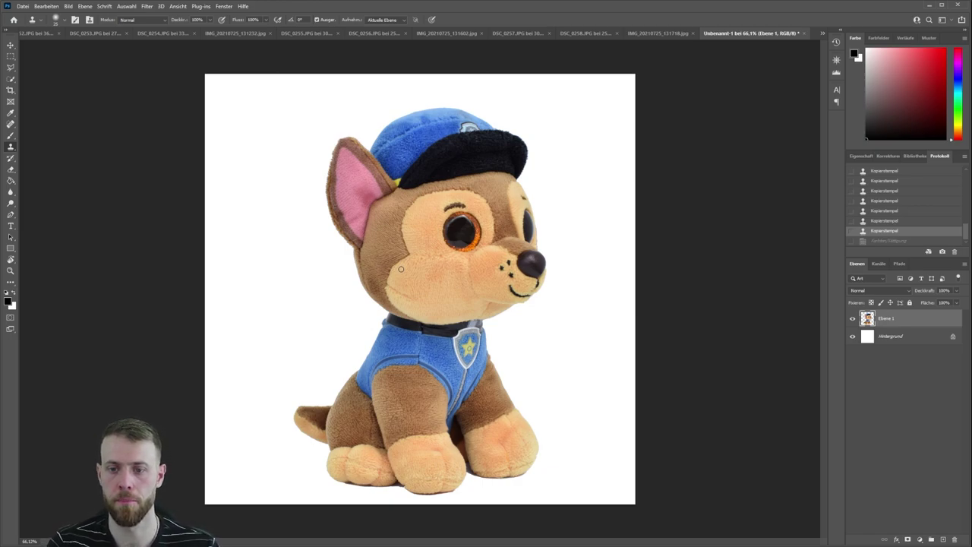
key("w")
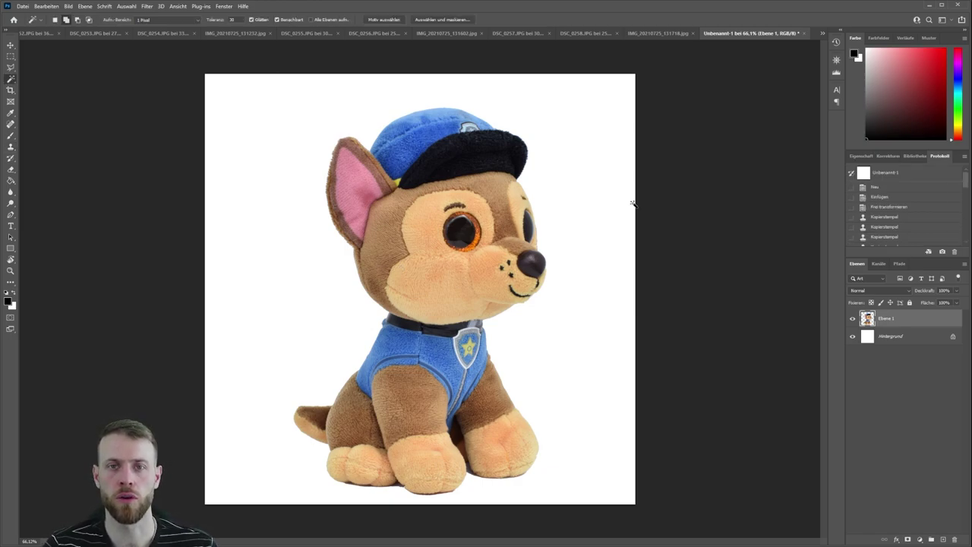